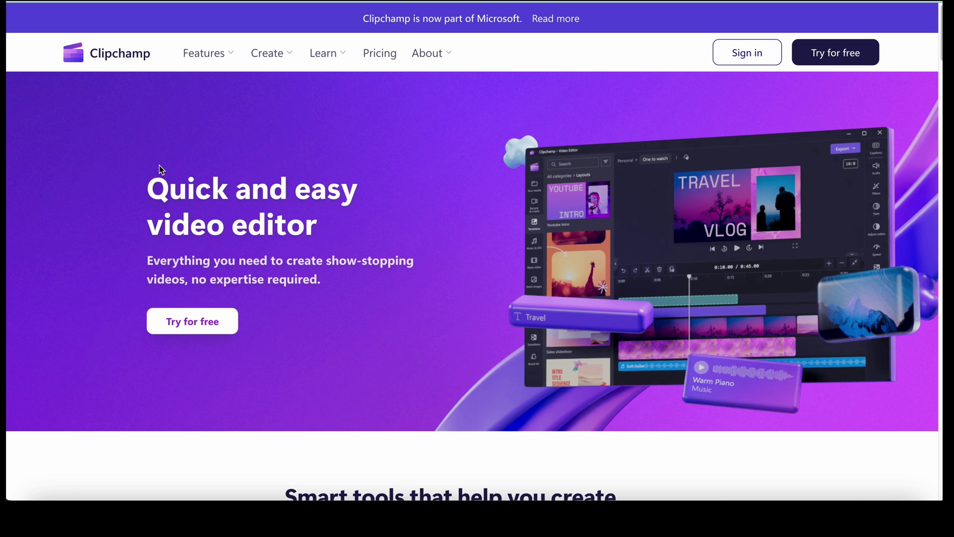
Step: Scroll down to the Text to Speech feature and go to the Clipchamp dashboard with Try for free
scroll(441, 249, down, 5)
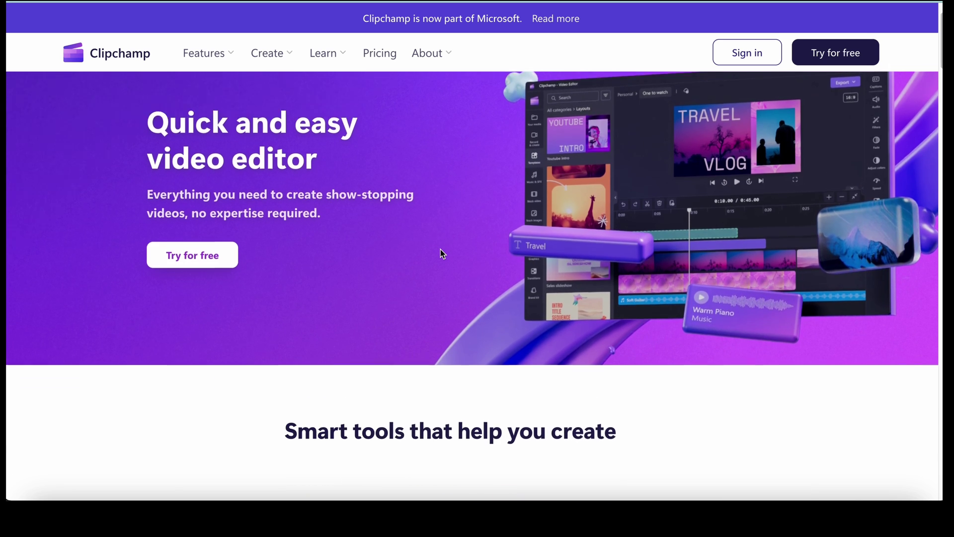
scroll(440, 249, down, 10)
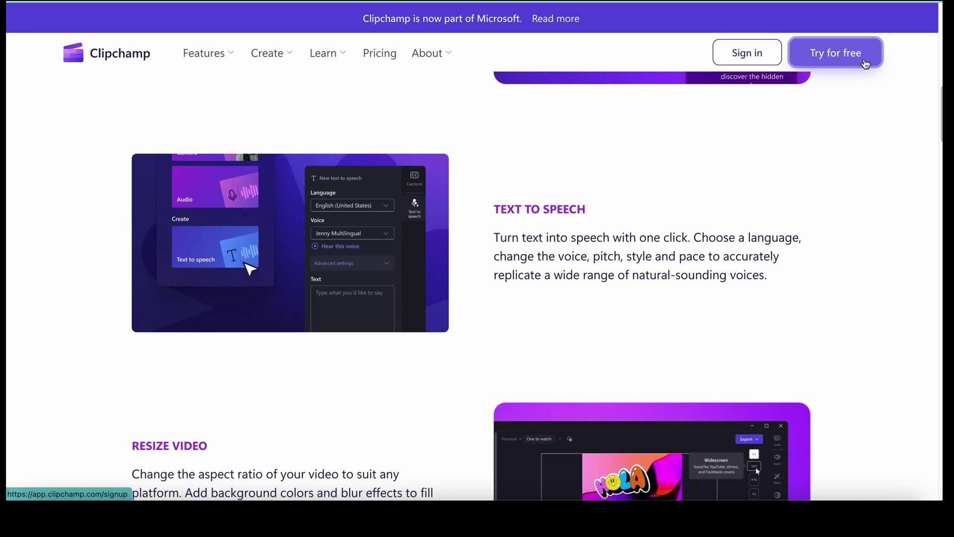
click(868, 59)
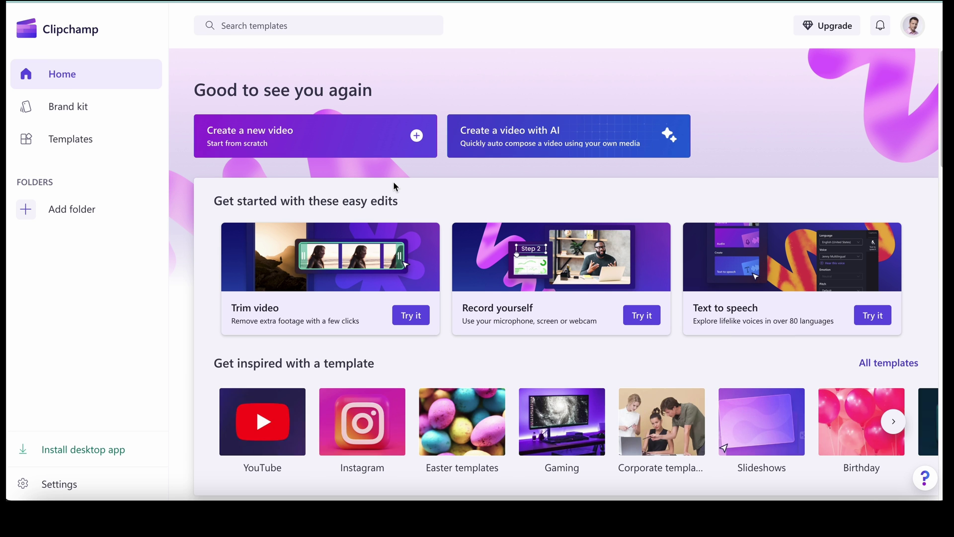
Step: Start a text-to-speech project and add a 'New text to speech' clip to the timeline
click(878, 322)
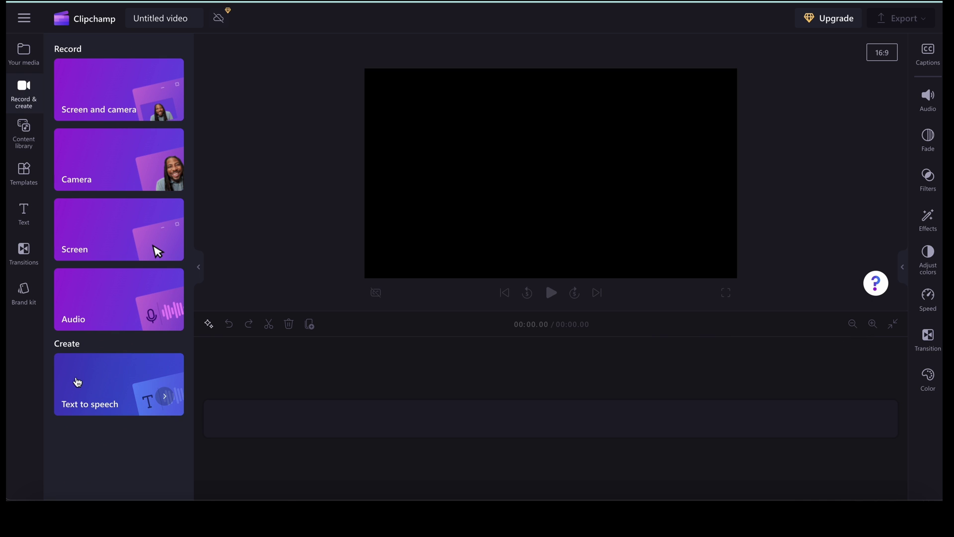
click(121, 386)
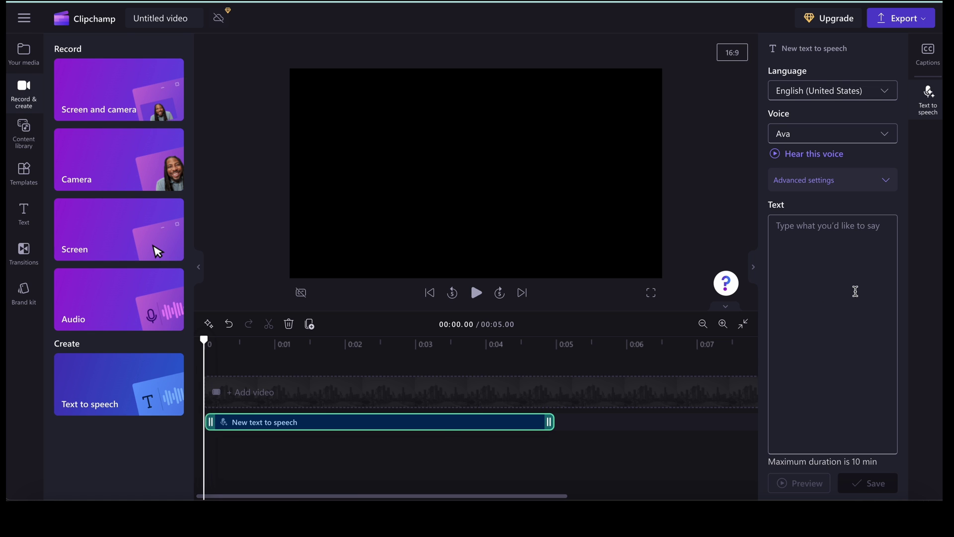
Step: Review the speech languages, keeping English (United States)
click(854, 90)
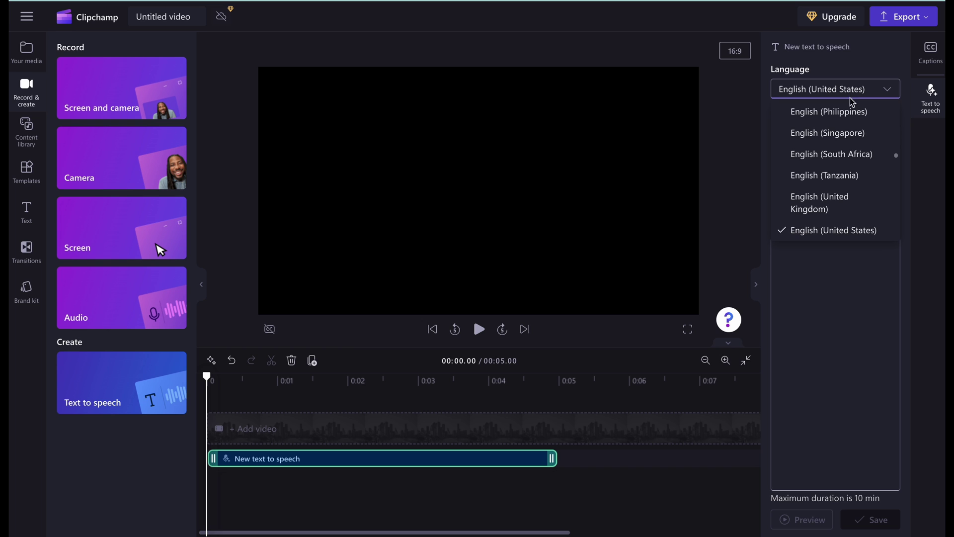
scroll(835, 171, down, 3)
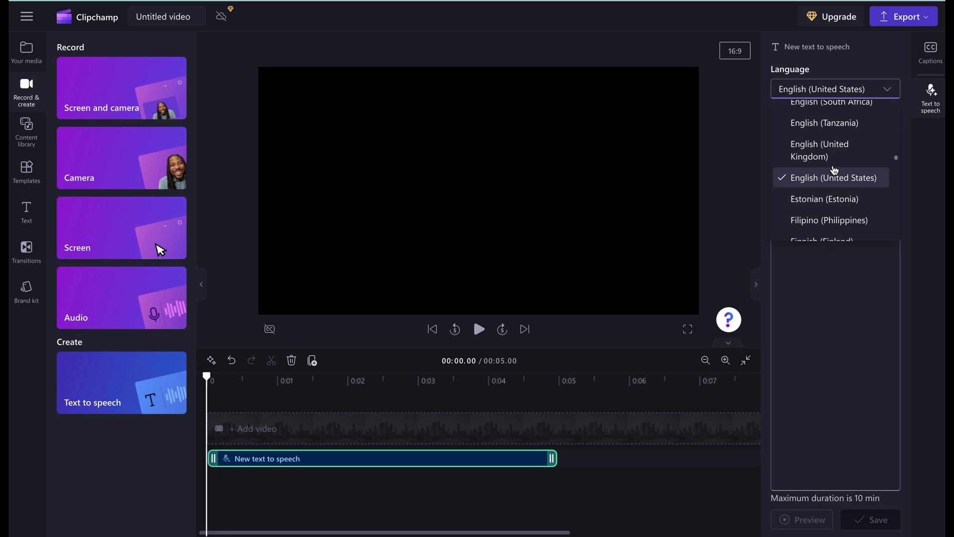
scroll(835, 171, up, 3)
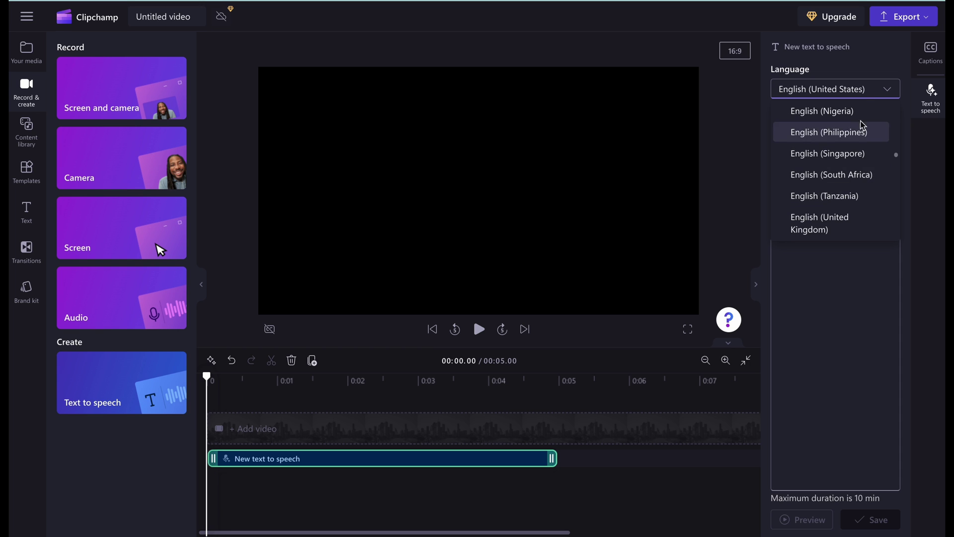
click(861, 64)
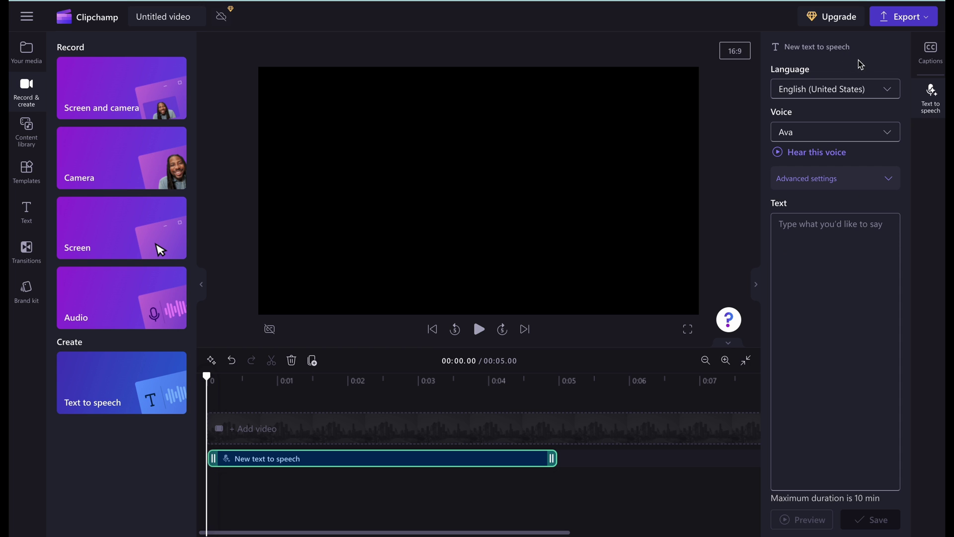
Step: Choose the Brandon voice and play a sample of it
click(824, 134)
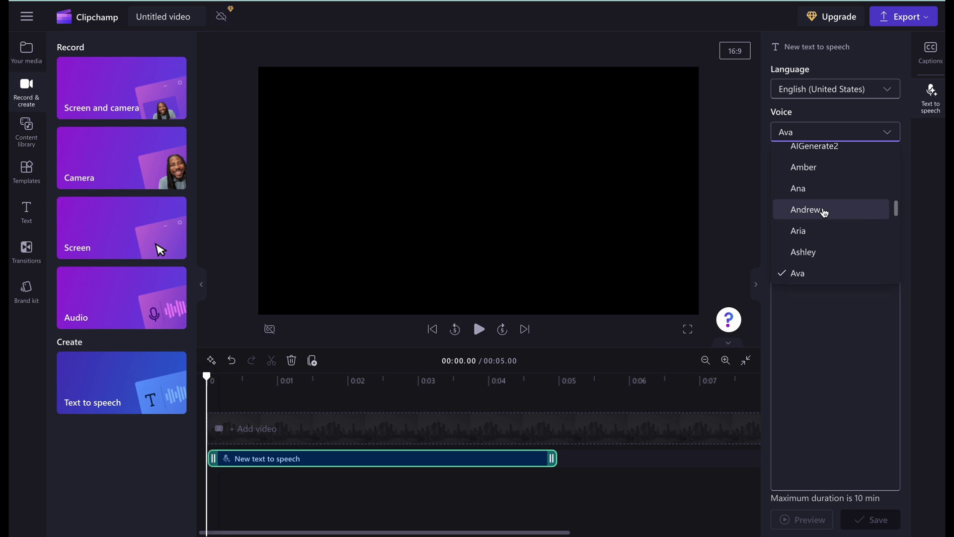
scroll(824, 211, down, 2)
scroll(825, 213, down, 1)
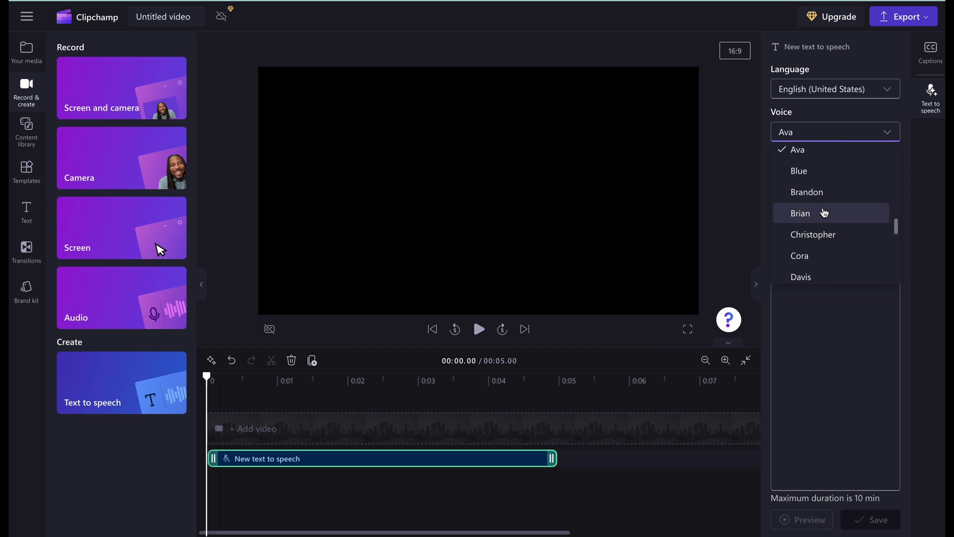
click(833, 199)
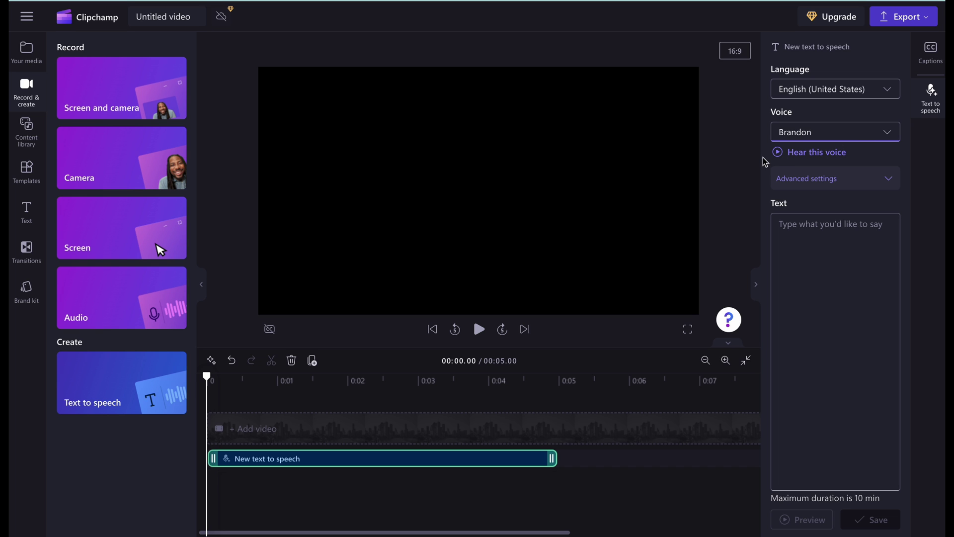
click(785, 153)
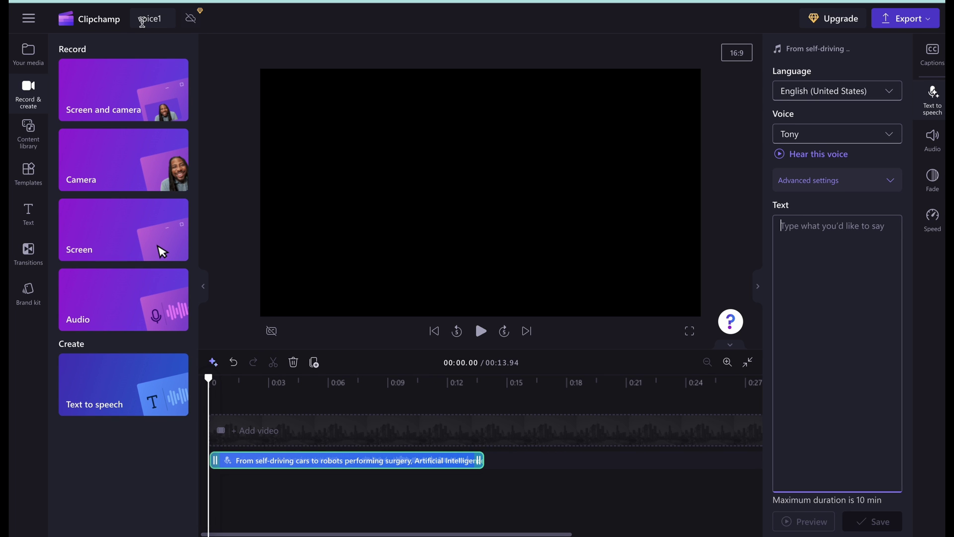
Step: Paste the Artificial Intelligence paragraph into the Text box and save the speech clip
click(794, 227)
text(From self-driving cars to robots performing surgery, Artificial Intelligence is rapidly transforming our world.)
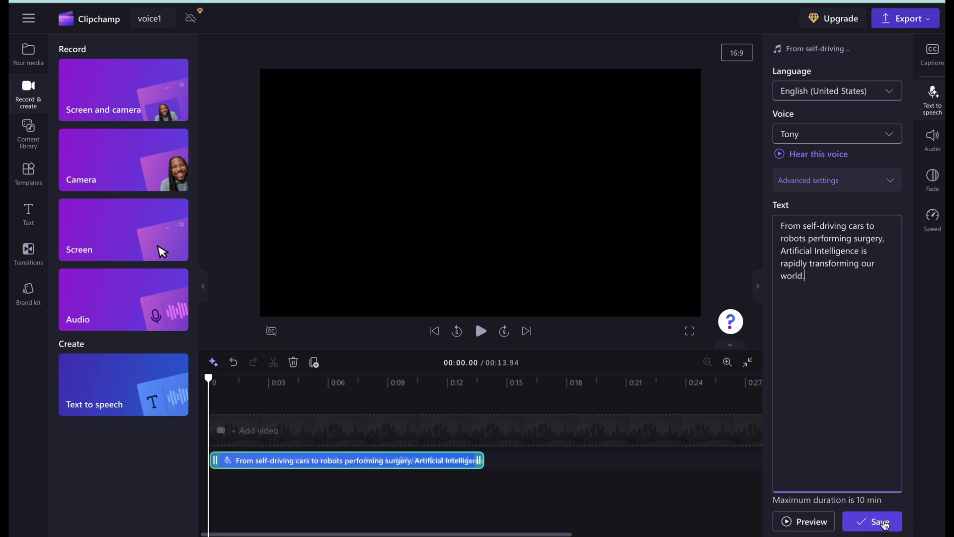
click(881, 523)
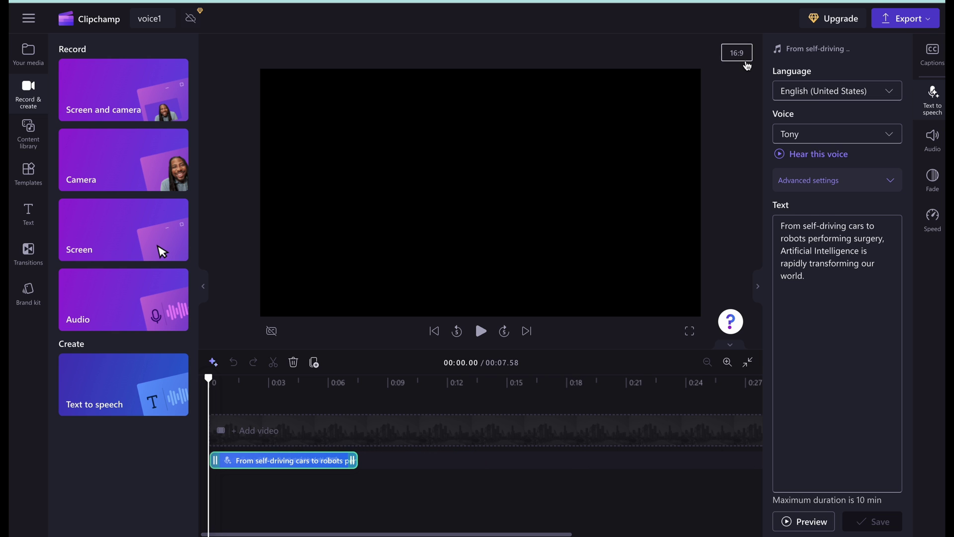
Step: Export the voice1 video at 720p quality
click(929, 24)
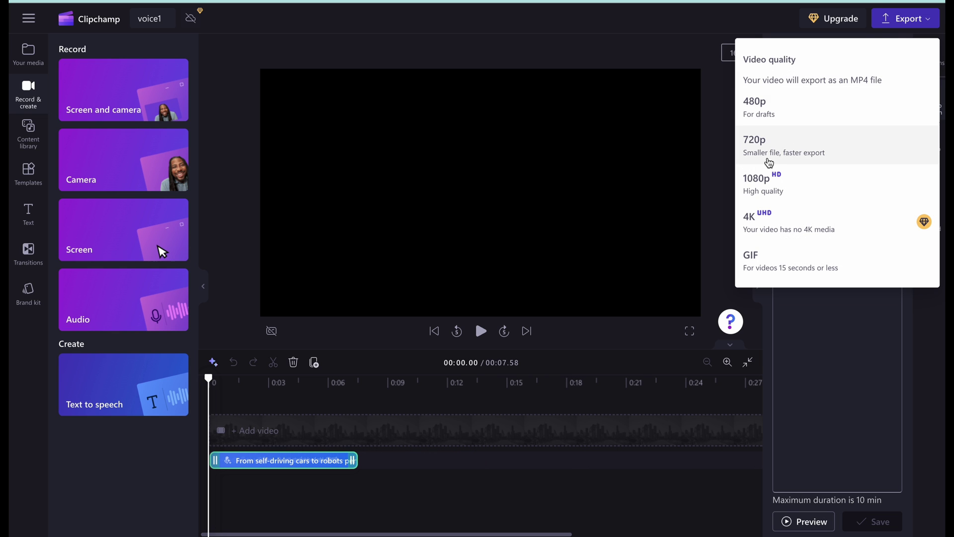
click(816, 144)
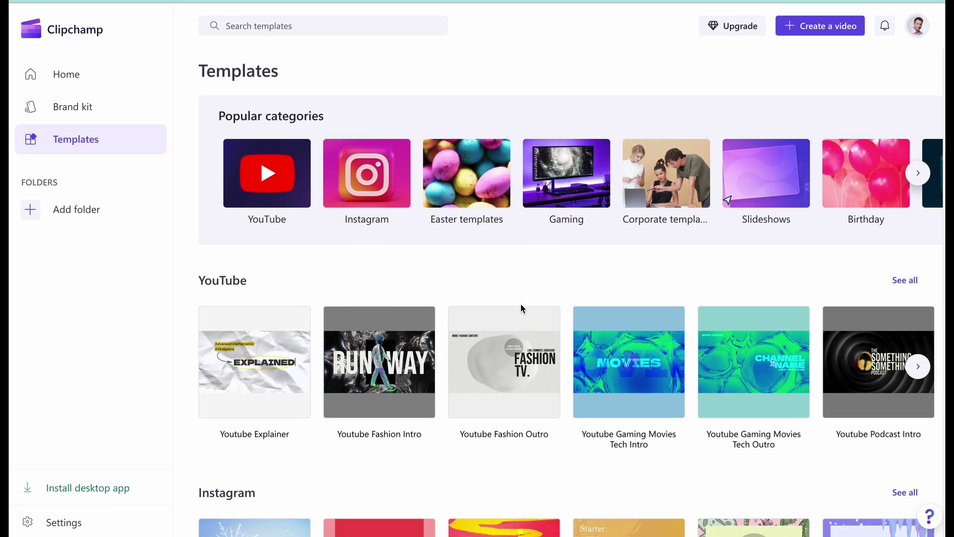
scroll(521, 308, down, 2)
scroll(522, 309, down, 2)
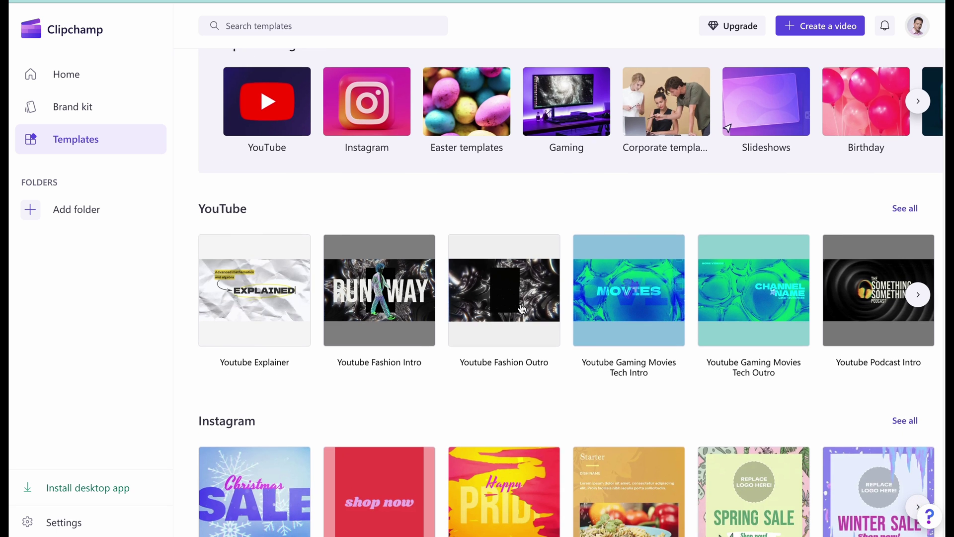
scroll(522, 309, down, 1)
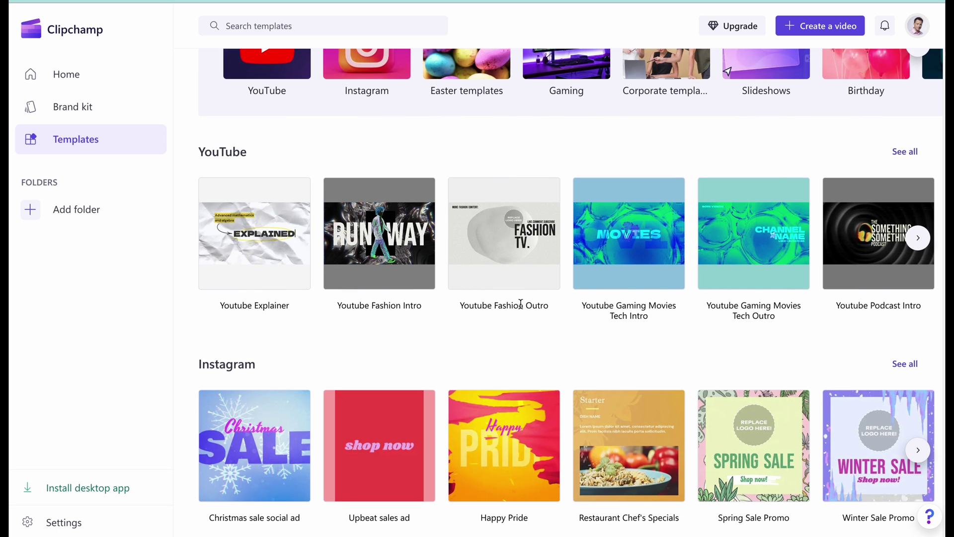
scroll(522, 310, down, 1)
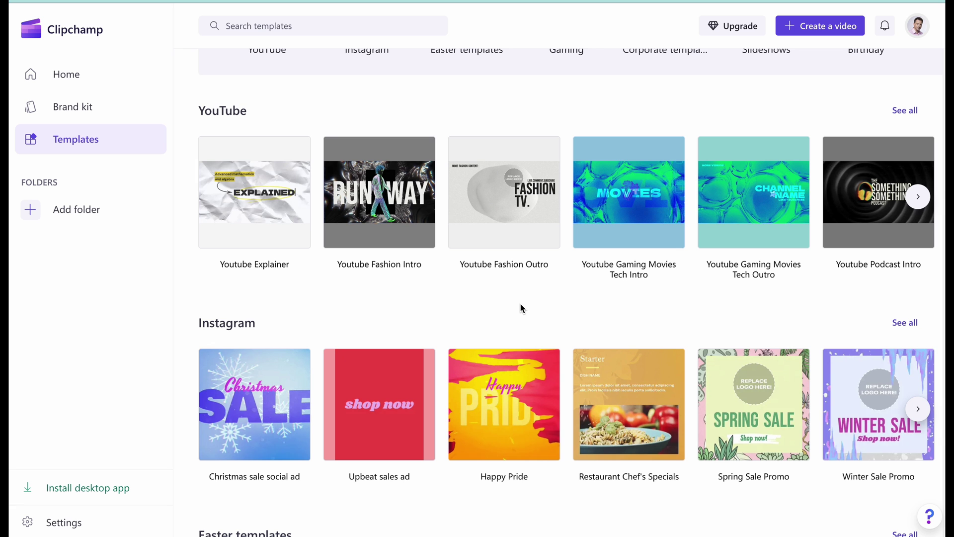
scroll(520, 304, down, 2)
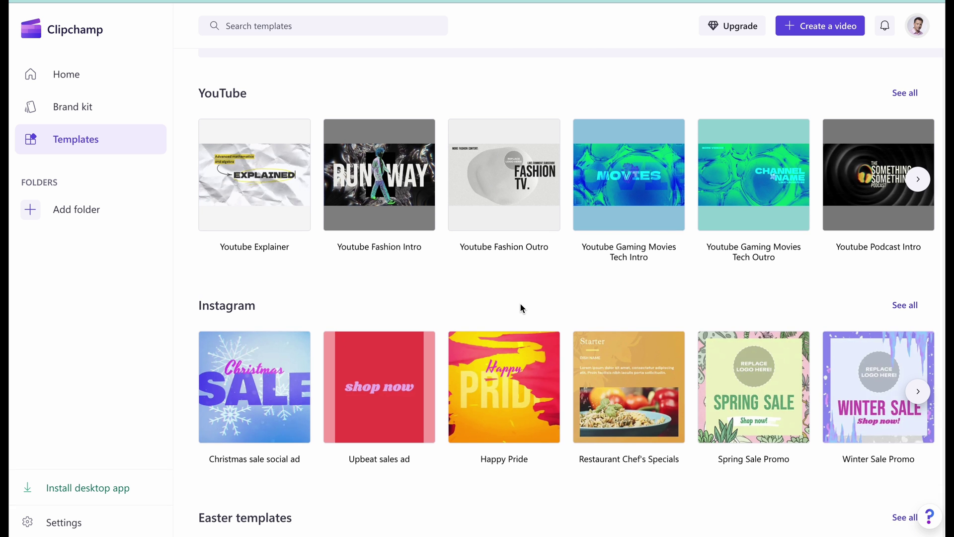
scroll(521, 308, down, 2)
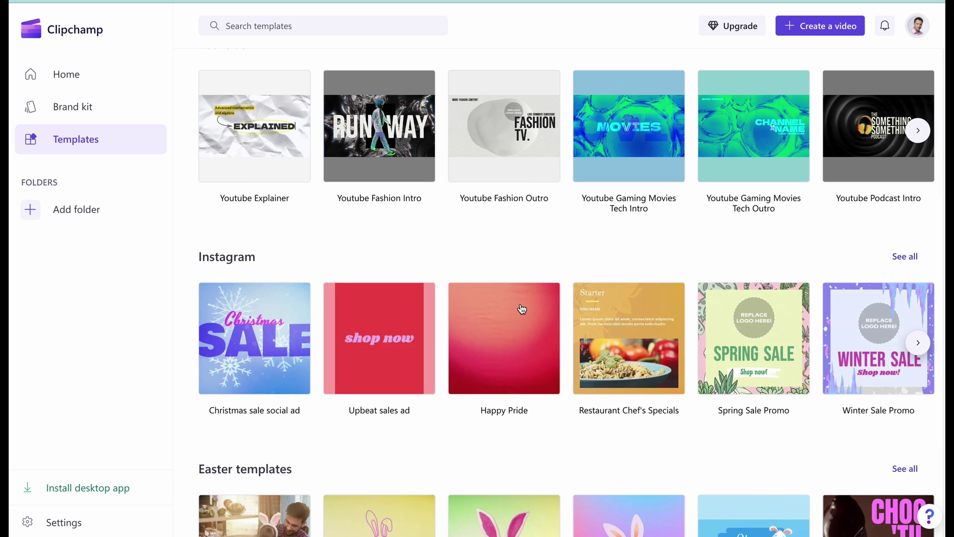
scroll(522, 309, down, 1)
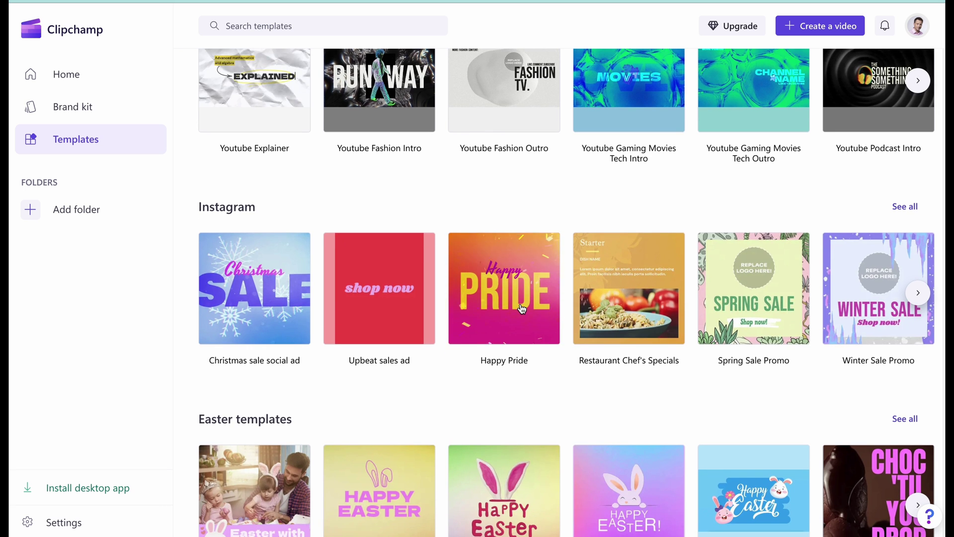
scroll(522, 309, down, 4)
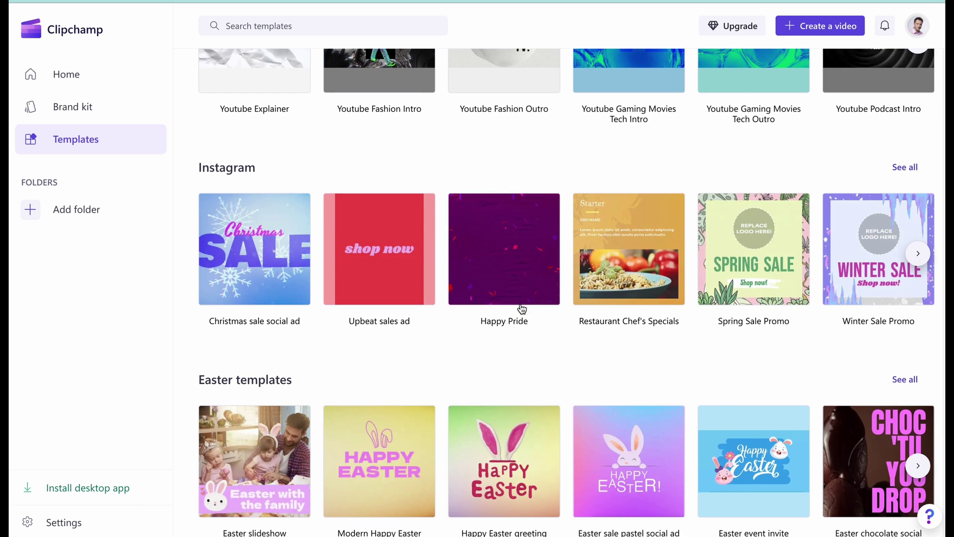
scroll(521, 307, up, 10)
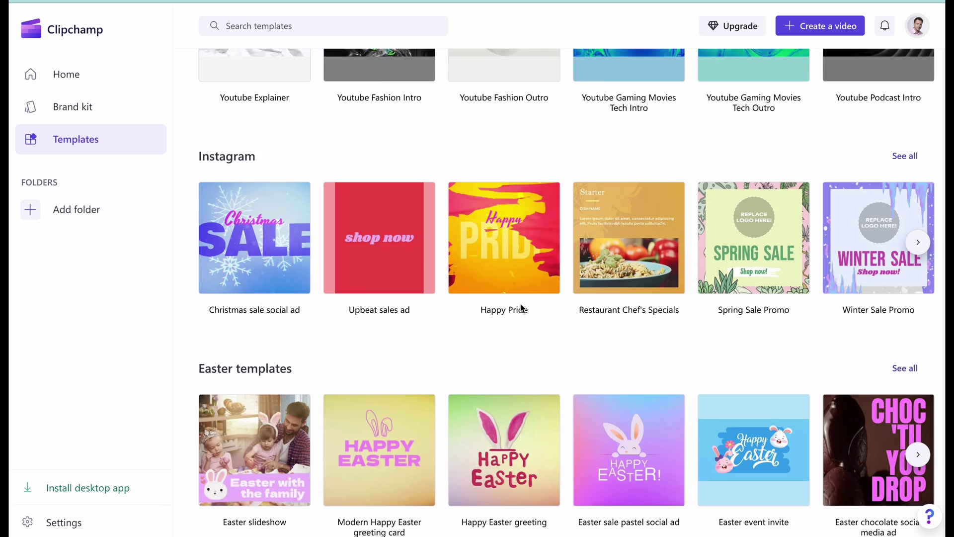
scroll(520, 303, up, 2)
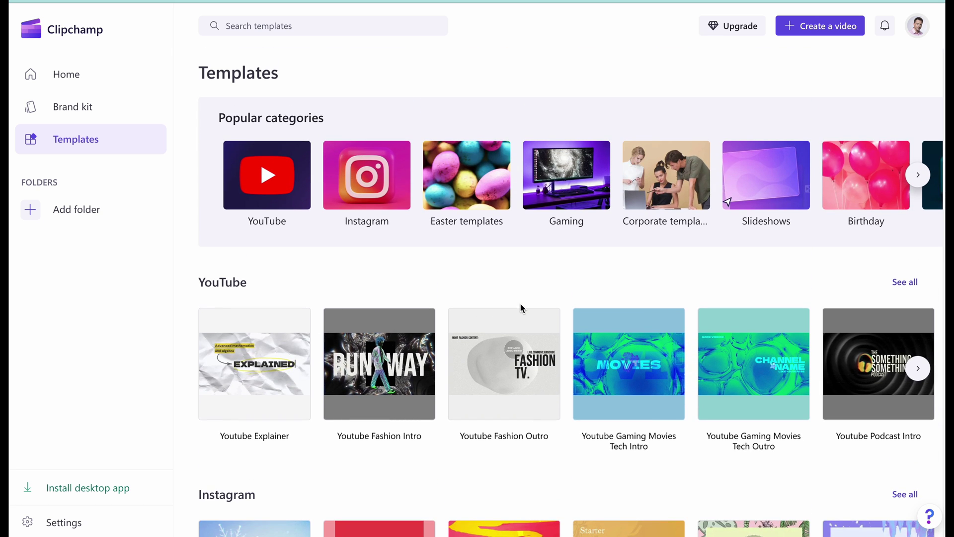
scroll(521, 304, down, 3)
scroll(522, 309, down, 3)
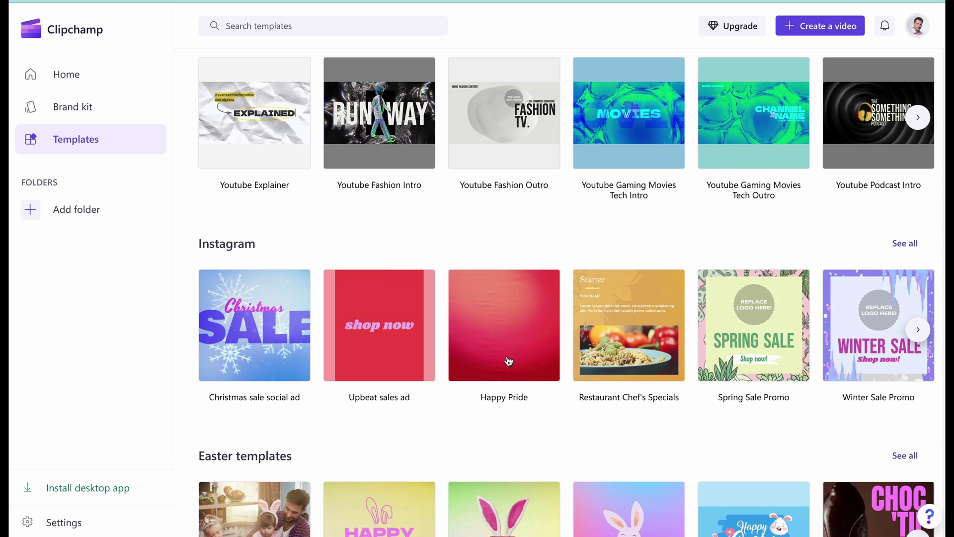
scroll(507, 360, down, 6)
scroll(508, 361, down, 2)
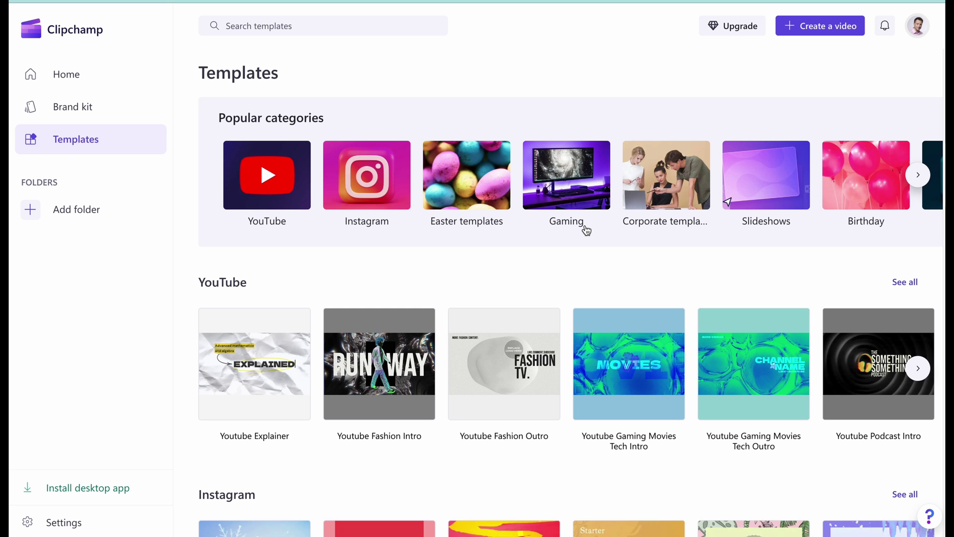
scroll(584, 228, down, 5)
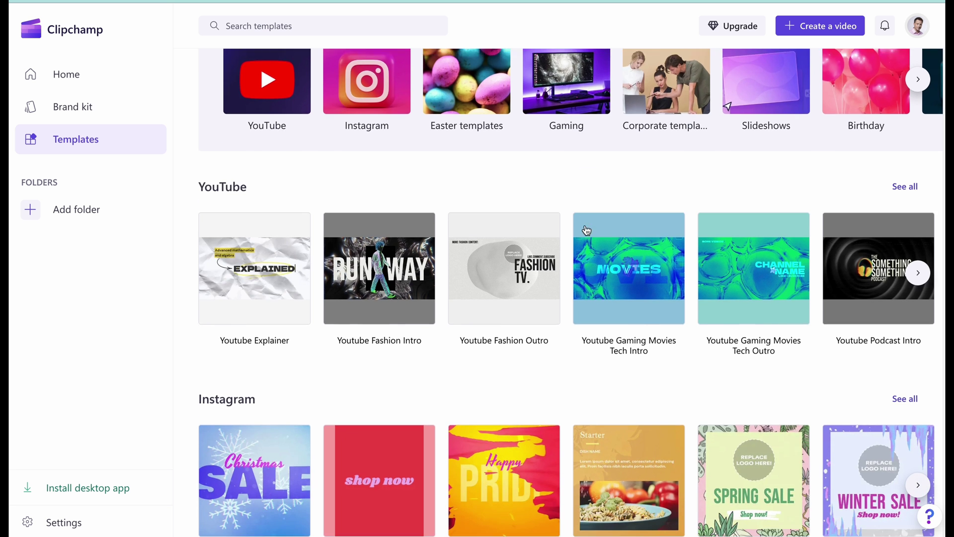
scroll(585, 227, down, 3)
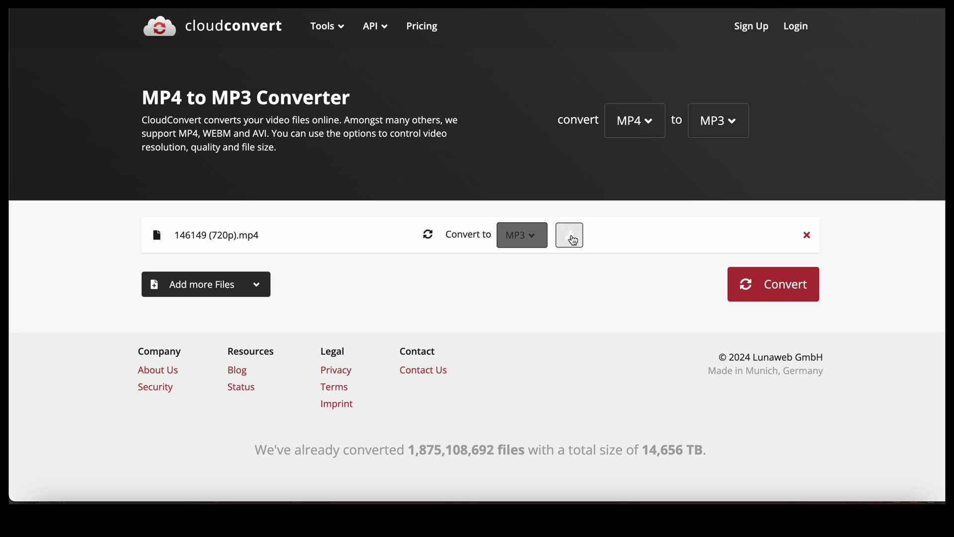
Step: Set MP3 as the output format for 146149 (720p).mp4 and start the conversion
click(522, 239)
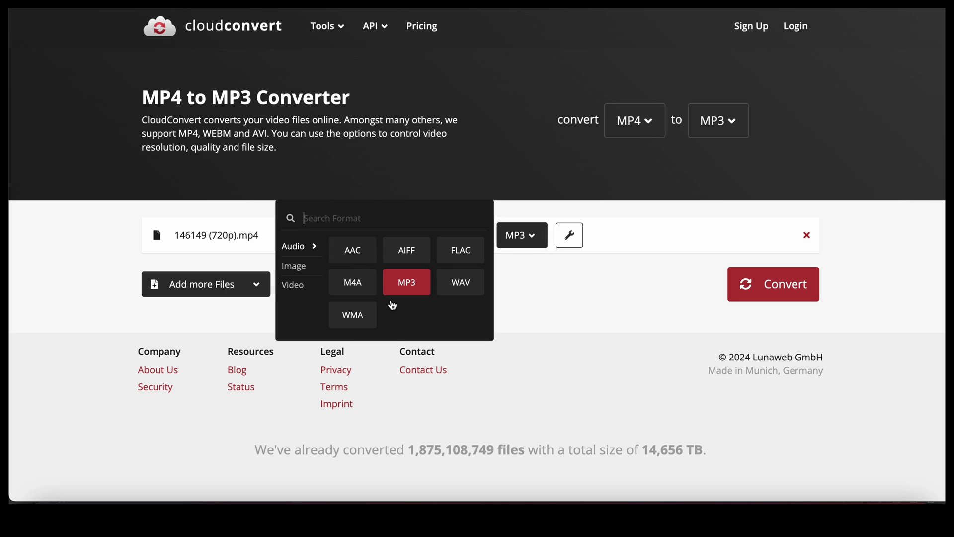
click(633, 282)
click(763, 295)
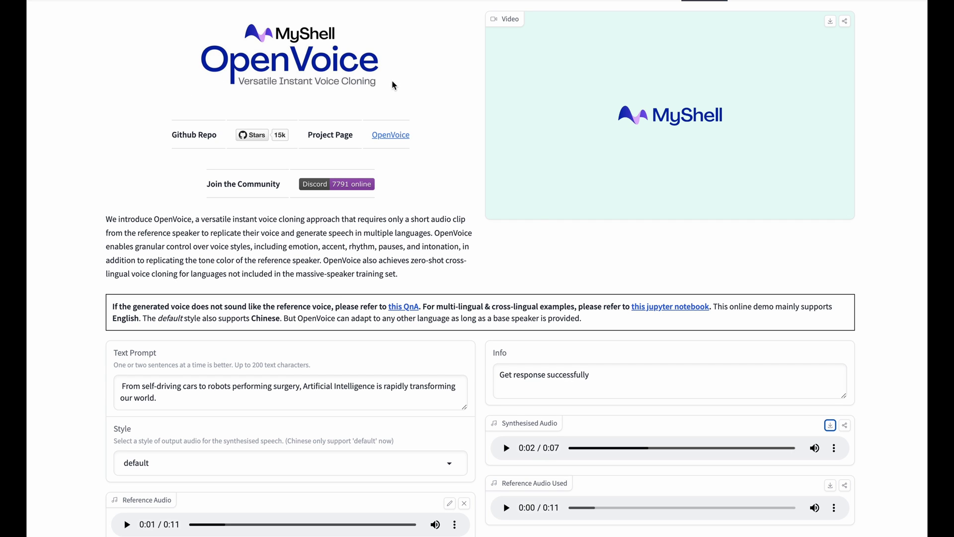
scroll(427, 120, down, 2)
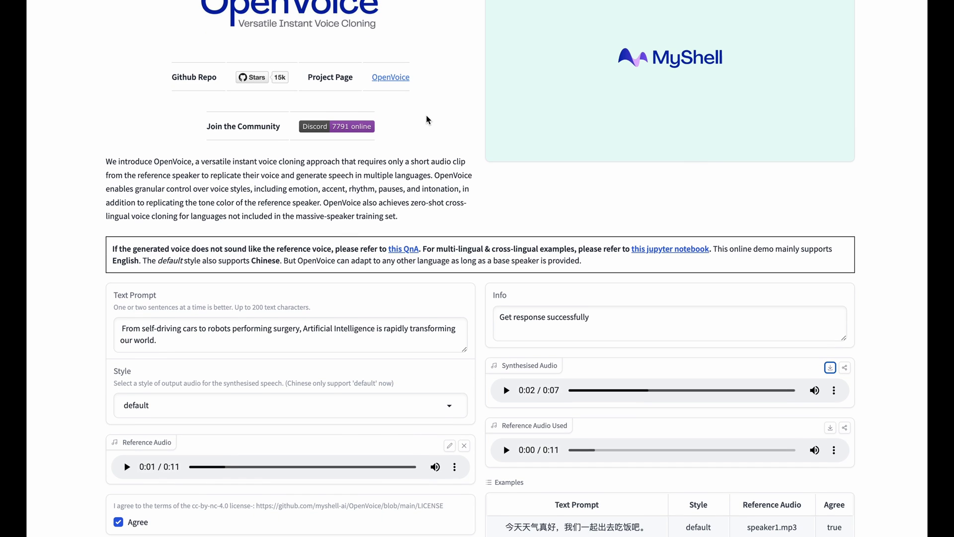
scroll(426, 119, down, 4)
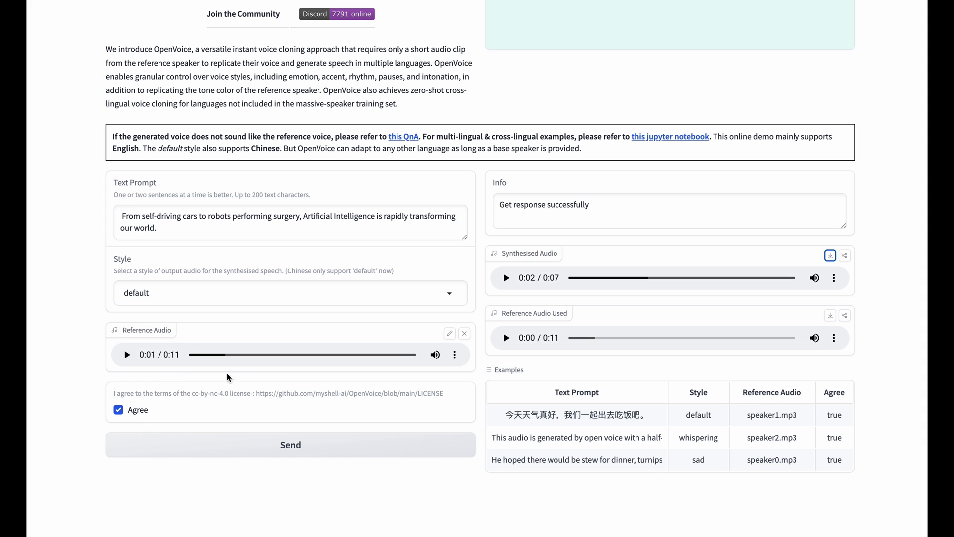
click(209, 290)
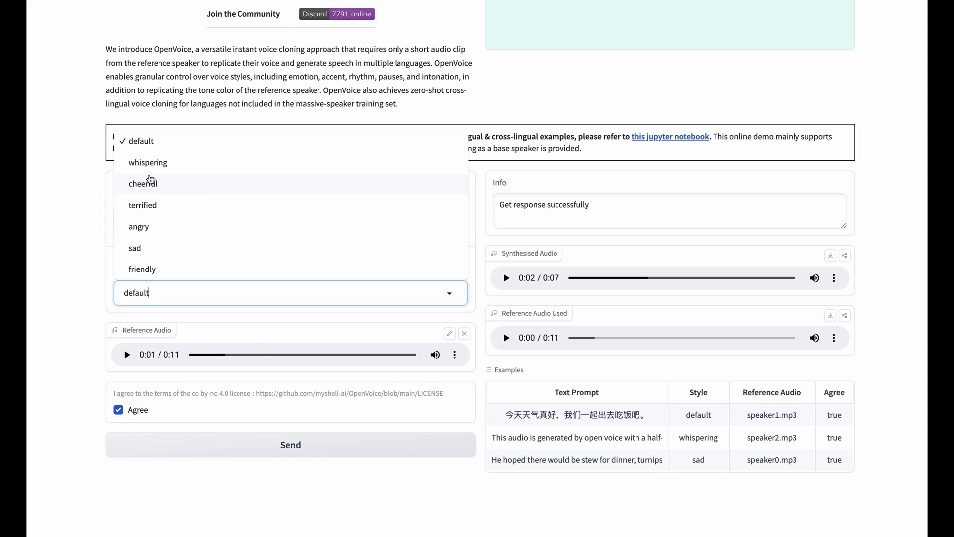
click(65, 242)
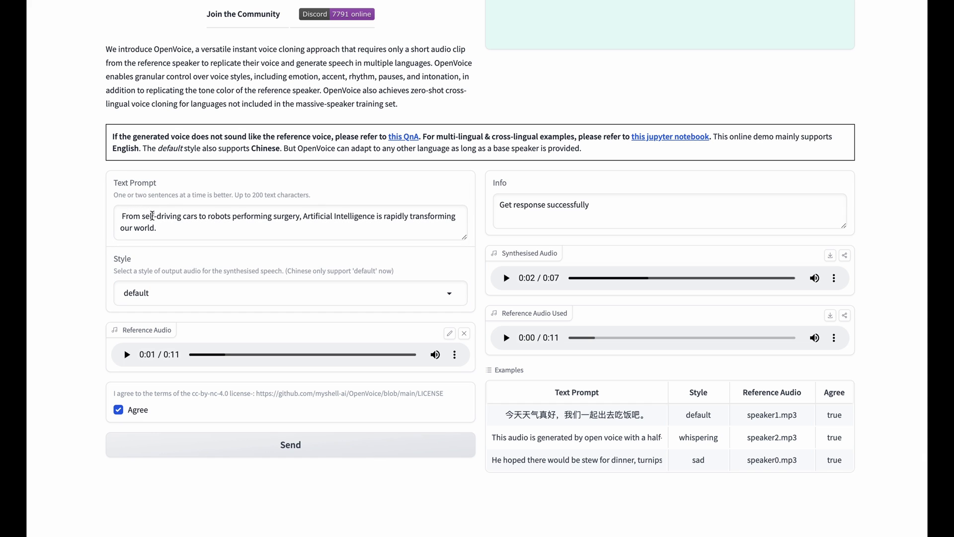
drag(173, 230, 98, 209)
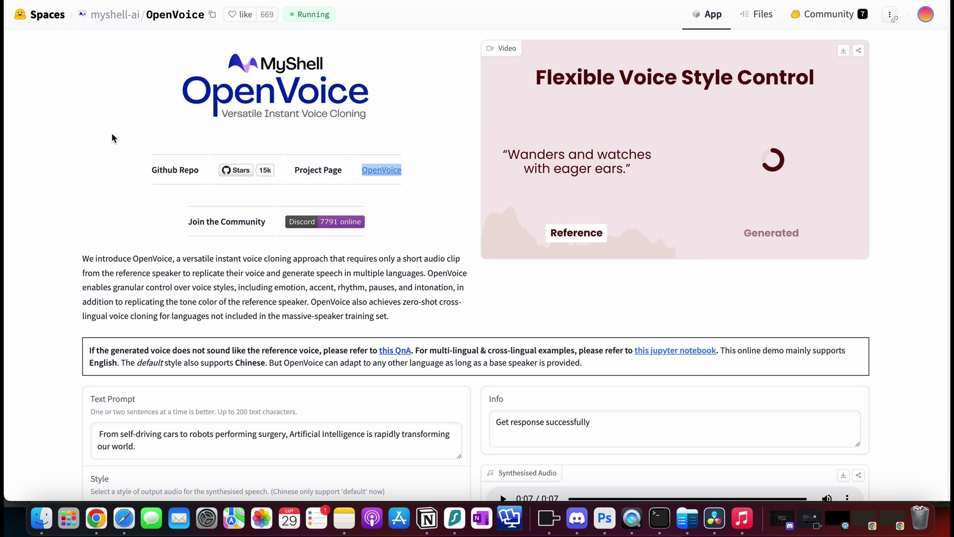
scroll(112, 139, down, 1)
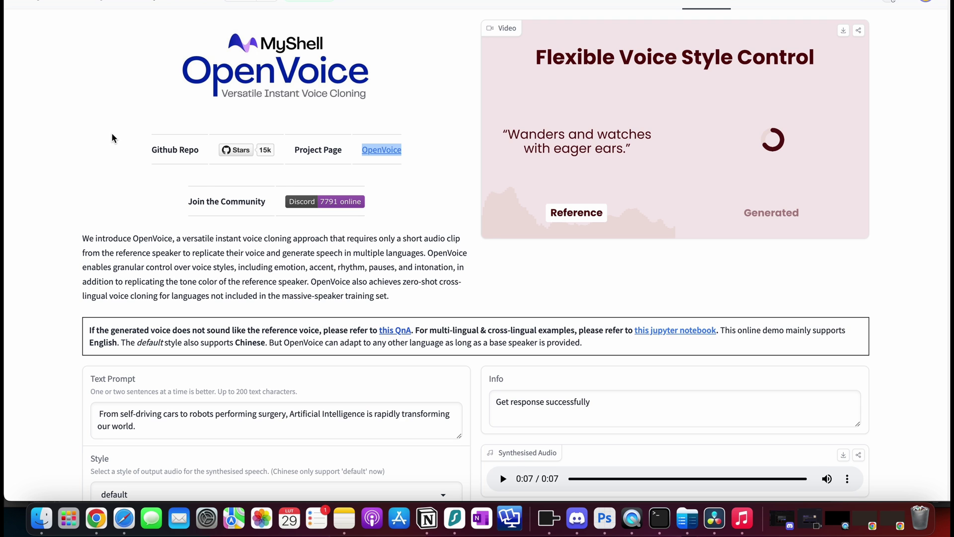
scroll(111, 137, down, 5)
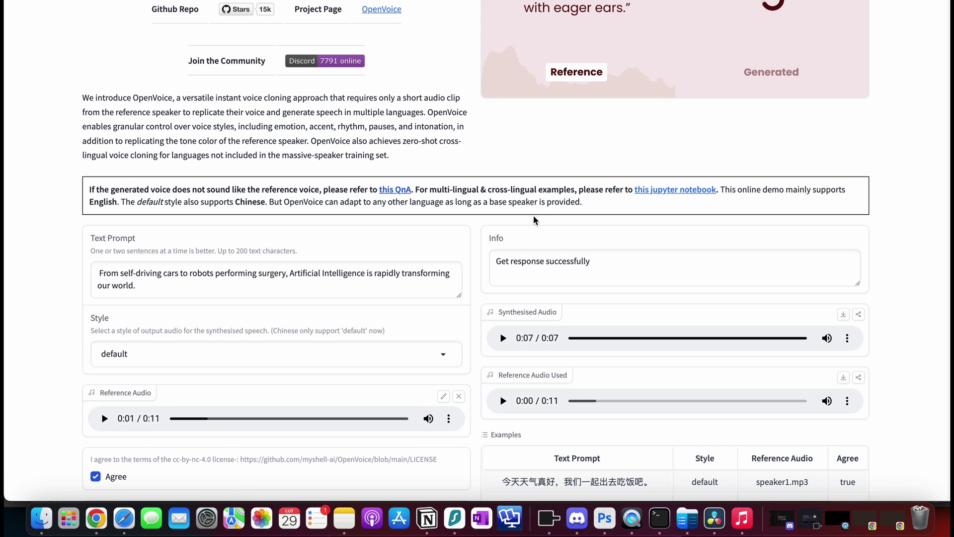
scroll(533, 215, up, 1)
scroll(533, 215, down, 3)
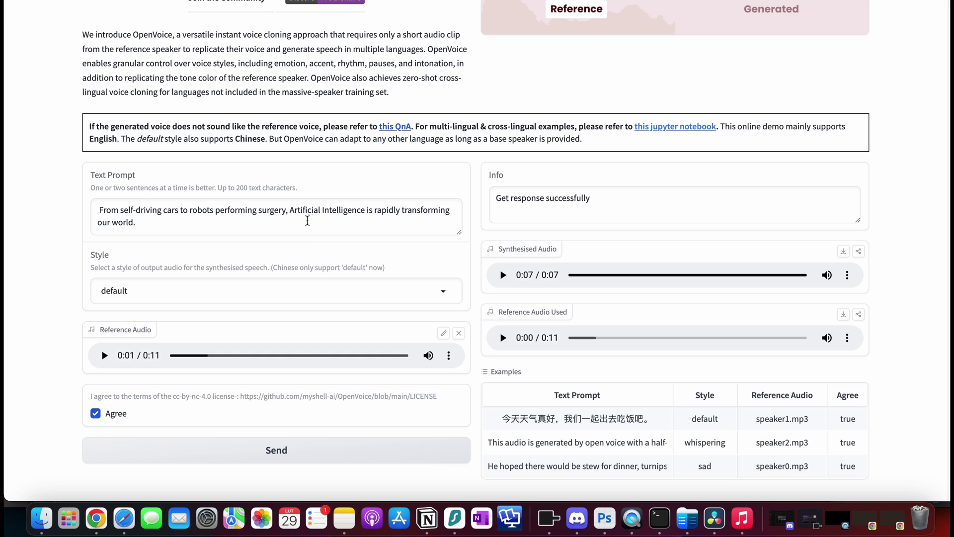
scroll(308, 219, down, 4)
scroll(307, 221, up, 13)
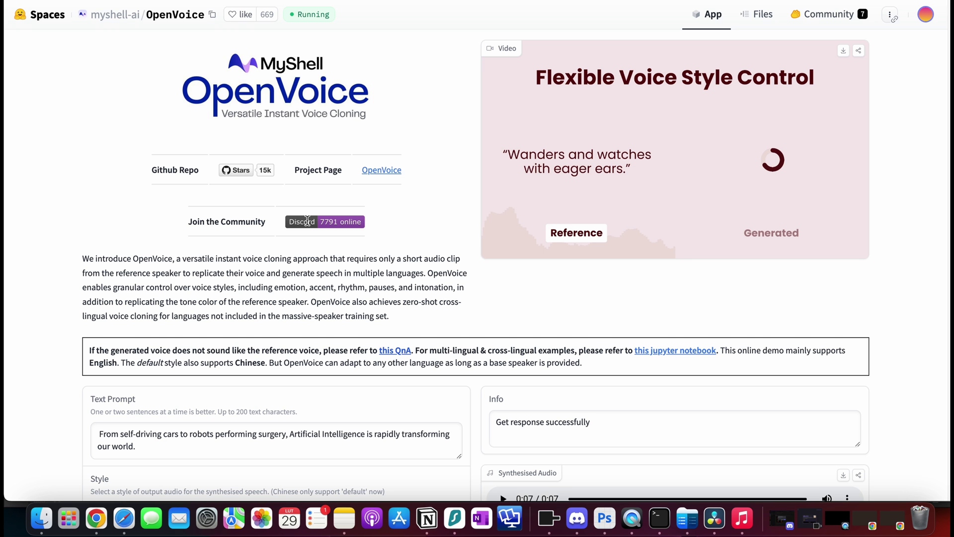
scroll(307, 220, down, 6)
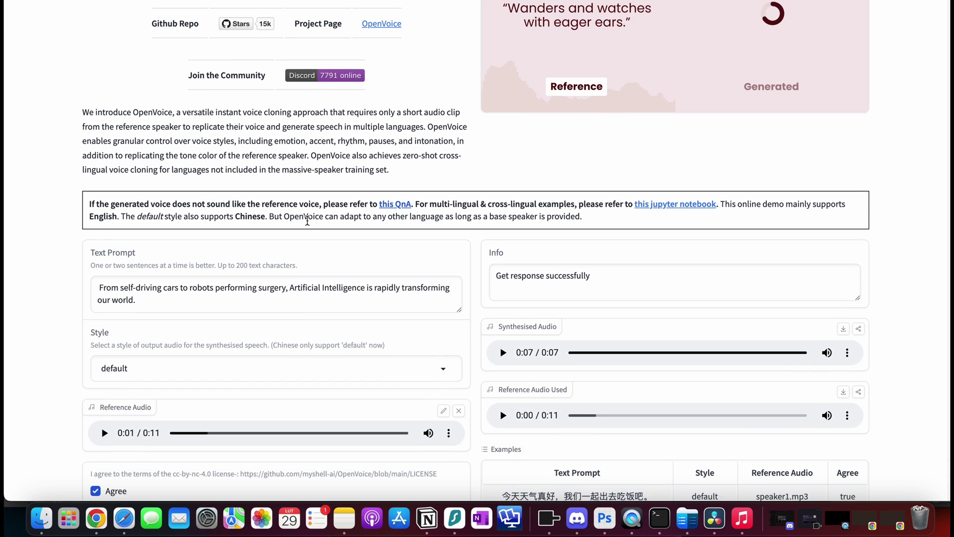
scroll(307, 220, down, 7)
scroll(307, 220, up, 13)
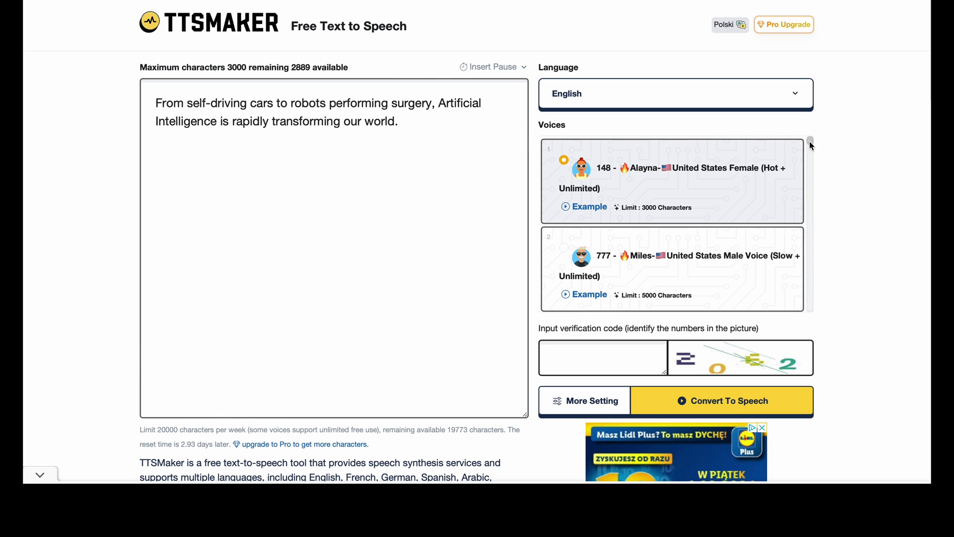
Step: Select the self-driving cars sentence, enter the verification code, and generate Alayna-voiced speech
mouse_move(812, 145)
mouse_down()
mouse_move(805, 188)
mouse_move(816, 128)
mouse_up()
drag(156, 101, 447, 120)
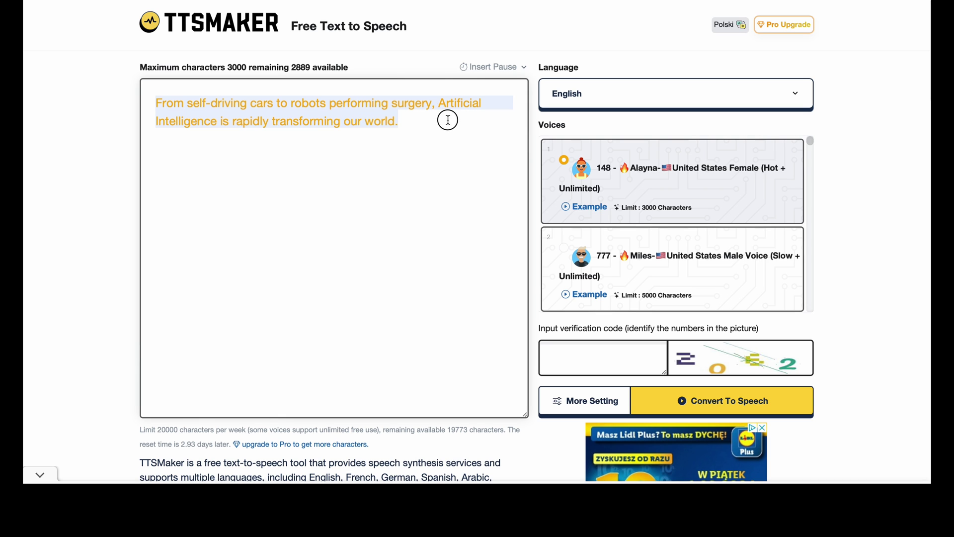
click(605, 360)
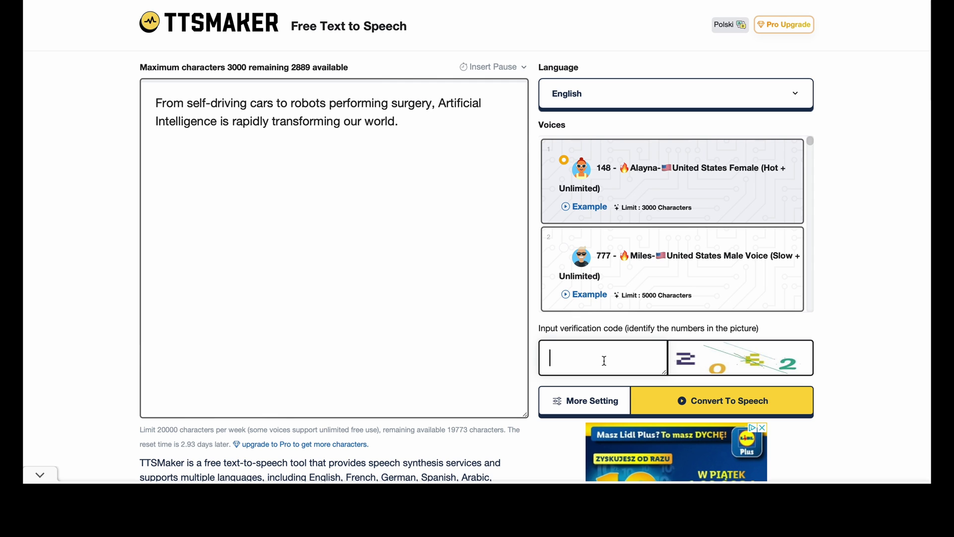
text(2062)
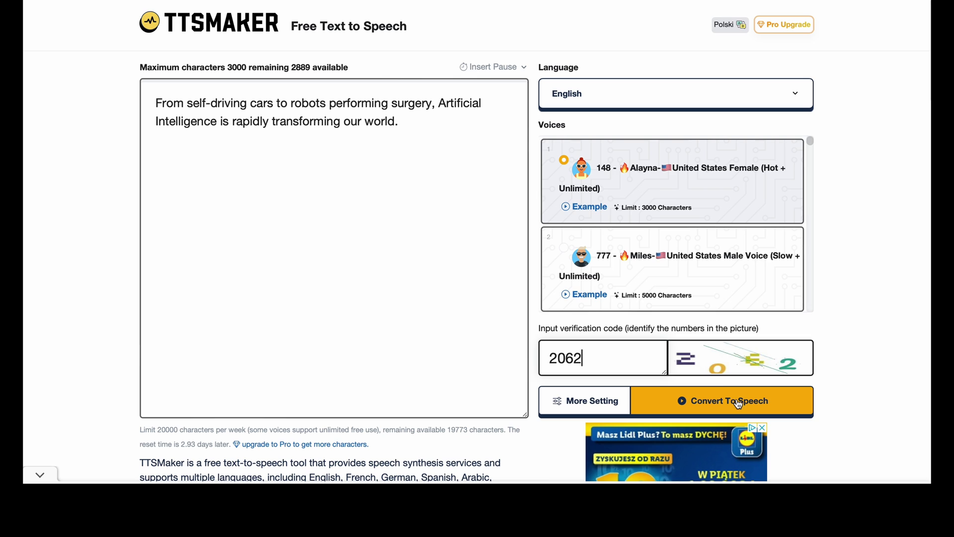
click(733, 401)
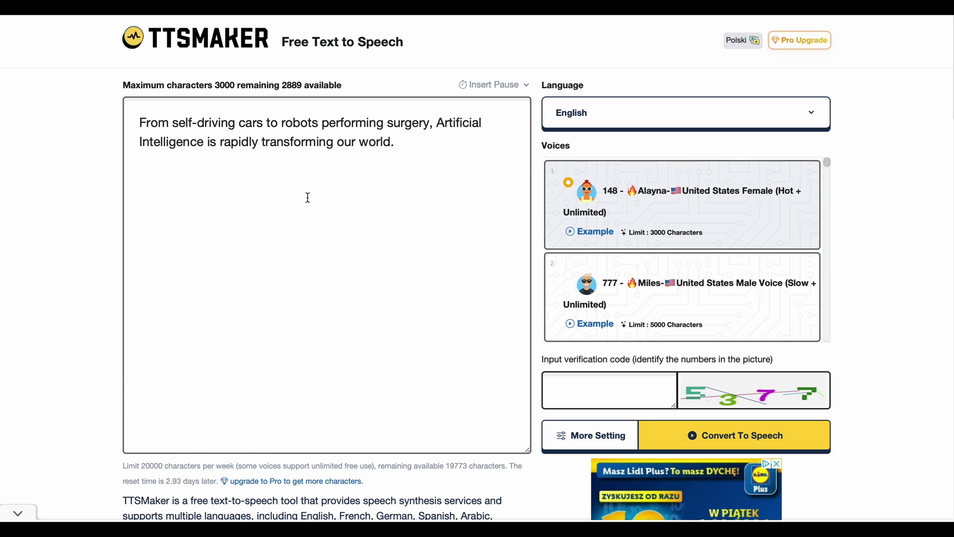
Step: Scroll through the TTSMaker page to review the generated speech result
scroll(309, 198, down, 3)
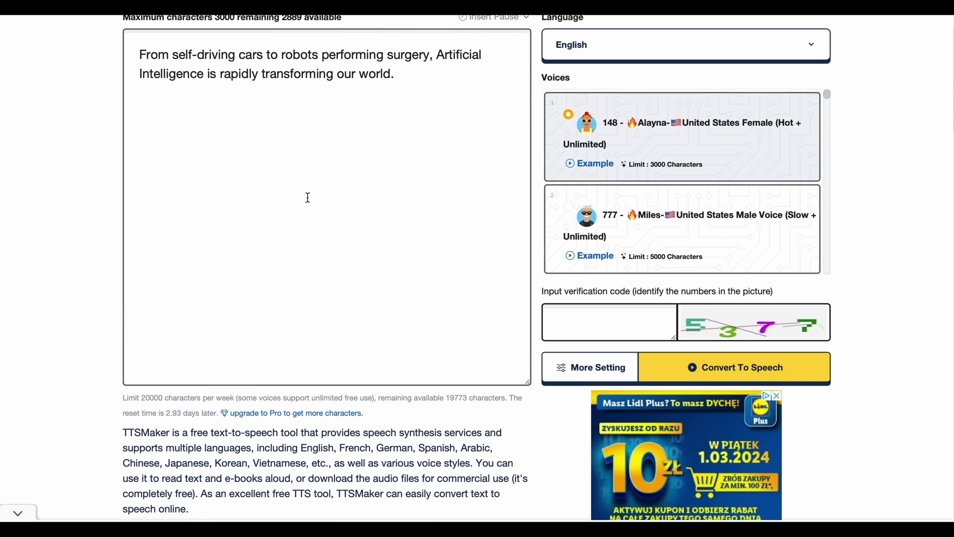
scroll(309, 198, up, 2)
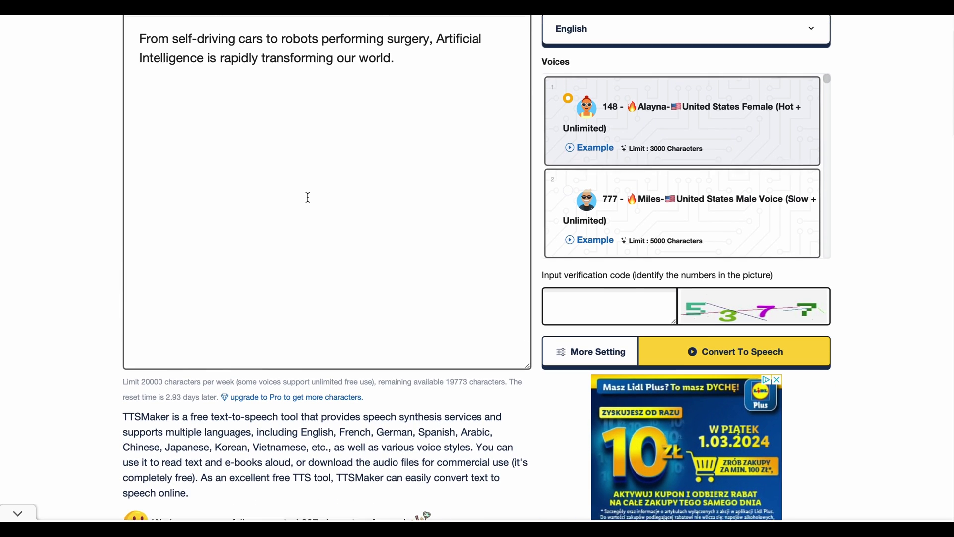
scroll(308, 198, up, 1)
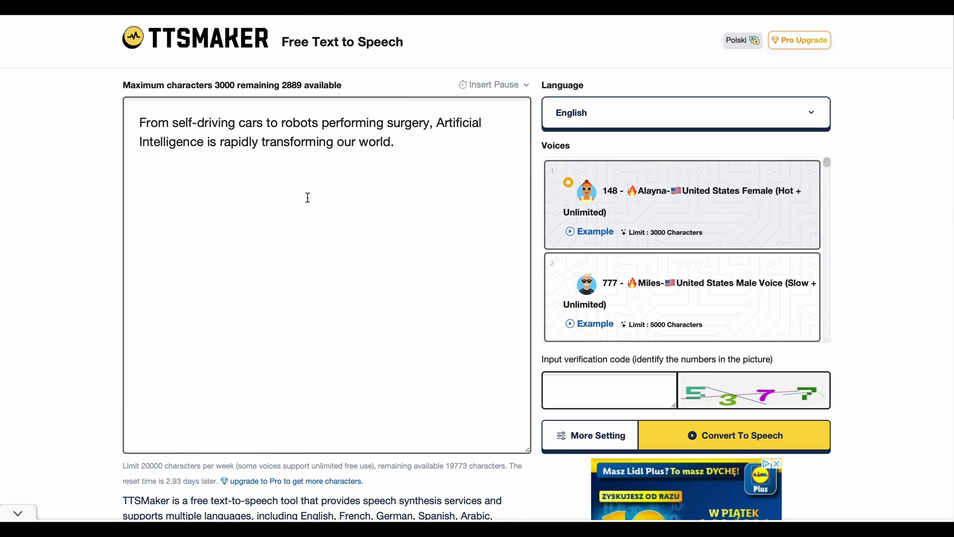
scroll(308, 198, down, 1)
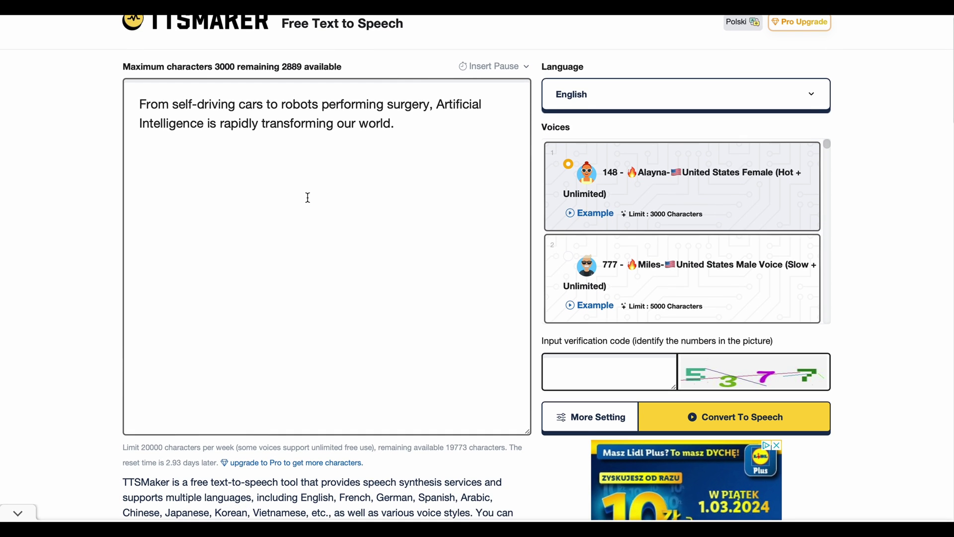
scroll(307, 197, up, 1)
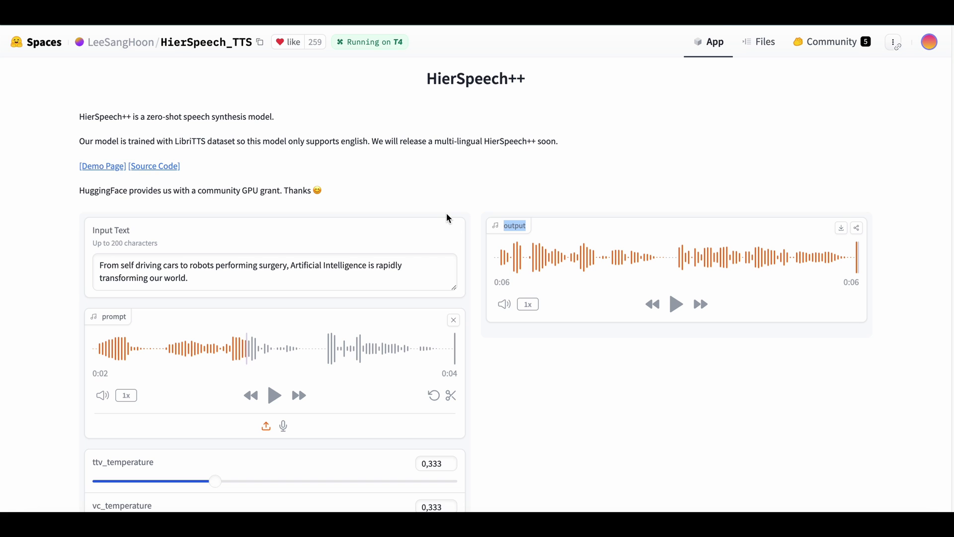
scroll(447, 217, down, 1)
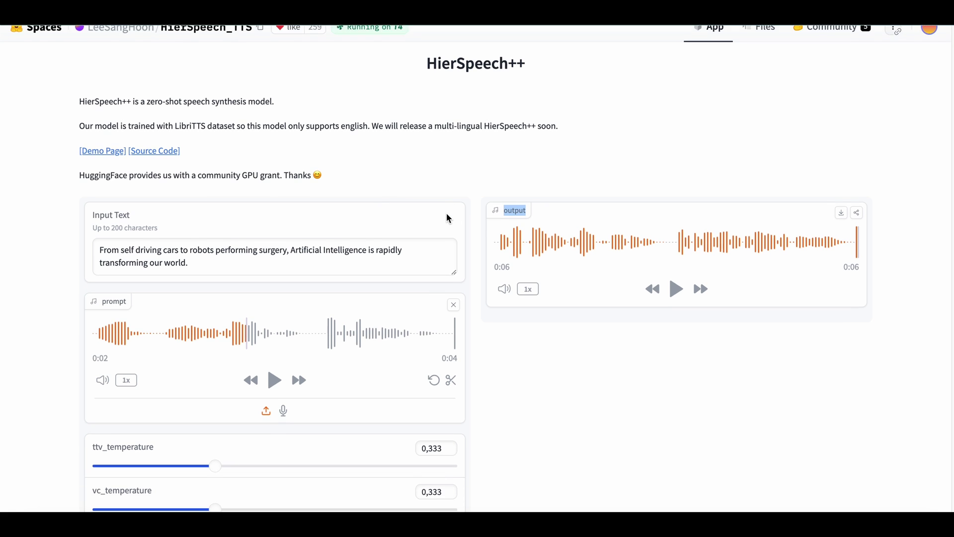
scroll(447, 218, up, 1)
scroll(447, 217, down, 1)
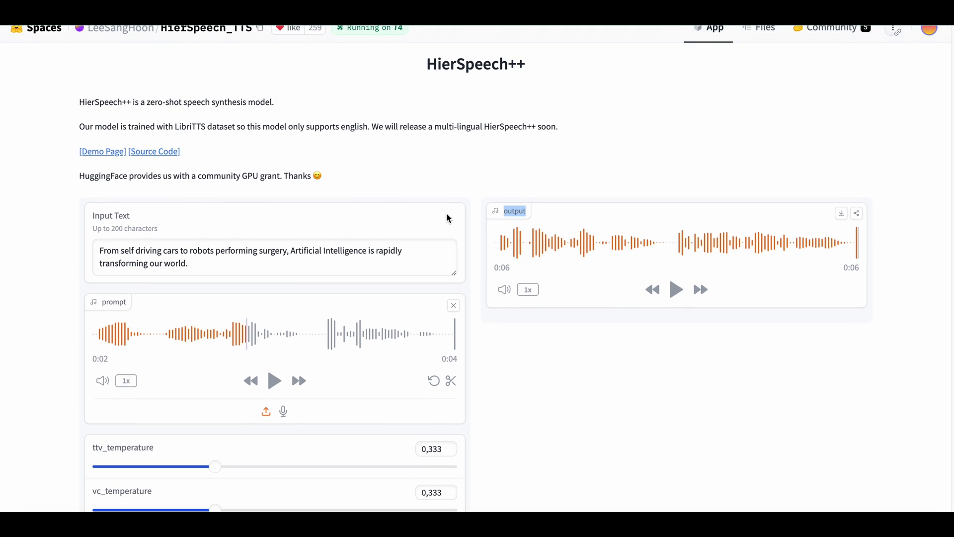
scroll(447, 218, down, 1)
scroll(448, 218, down, 1)
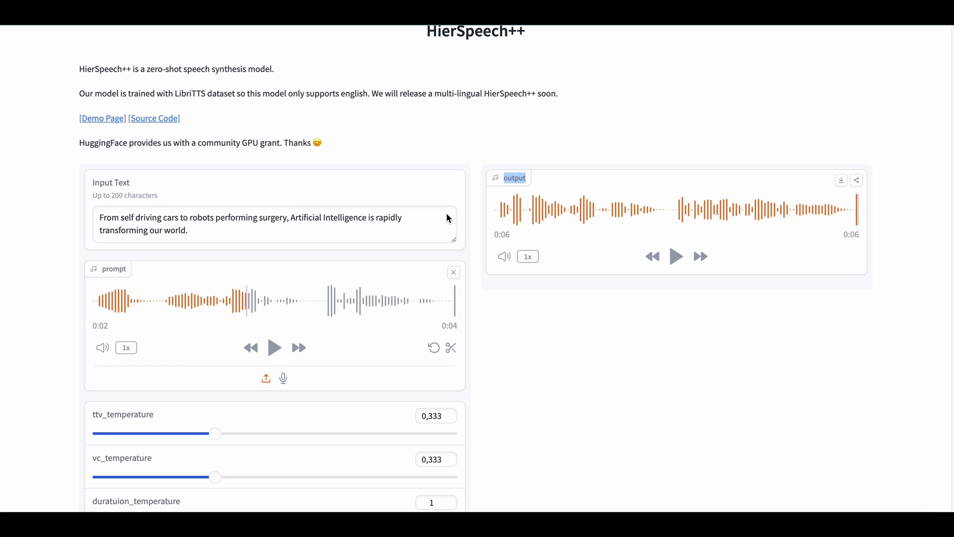
scroll(448, 218, down, 2)
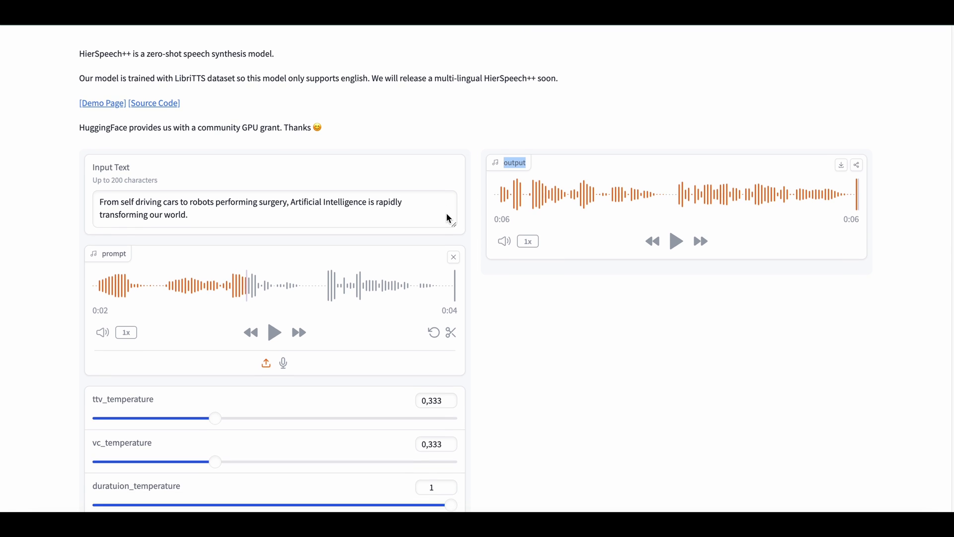
scroll(447, 217, down, 6)
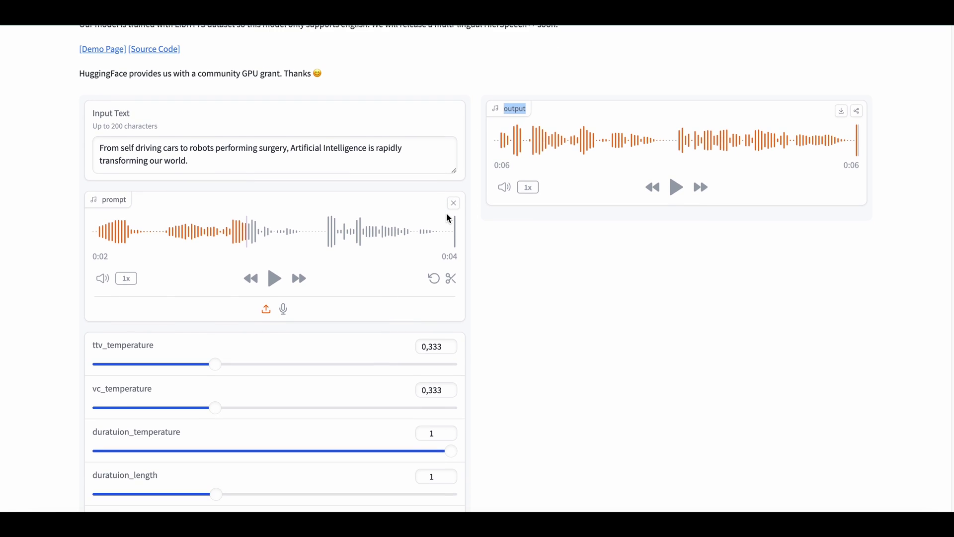
scroll(447, 217, down, 1)
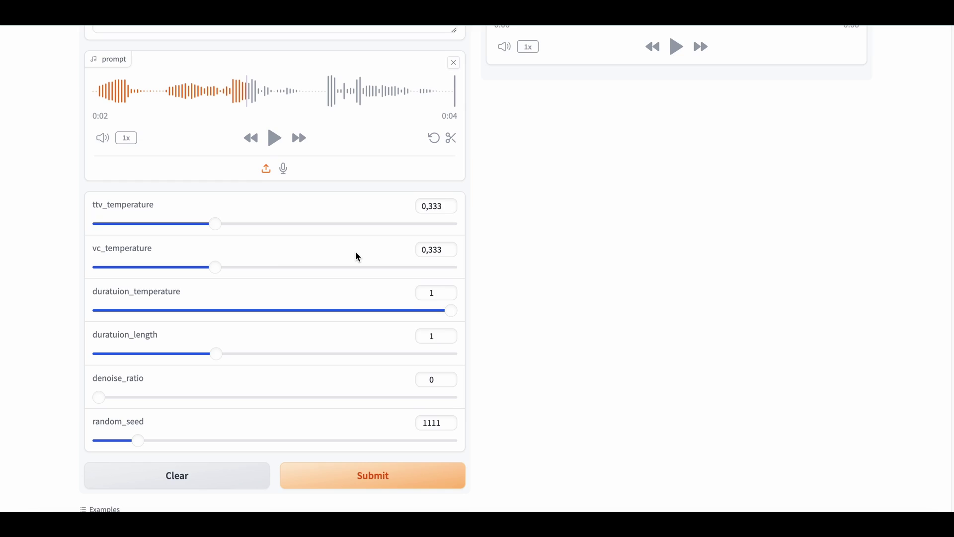
scroll(356, 256, up, 6)
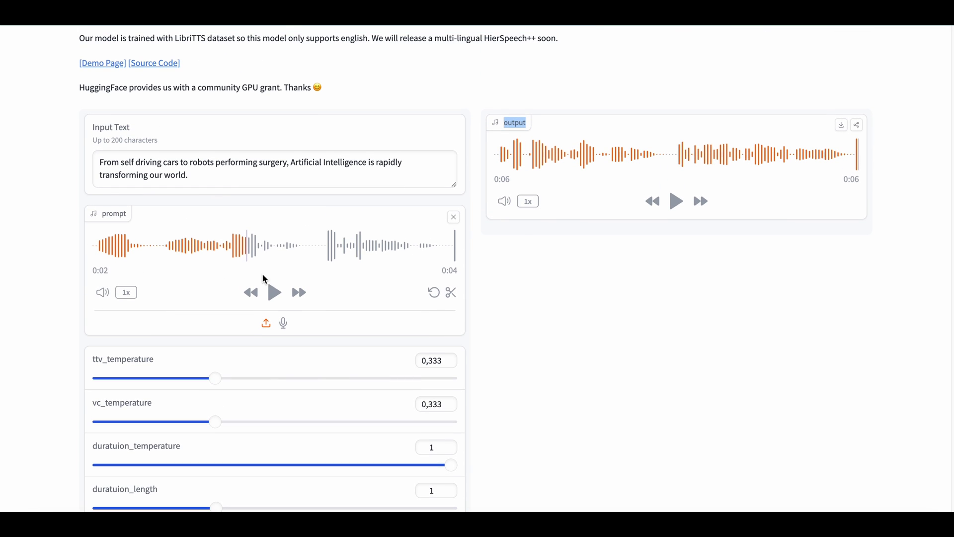
scroll(571, 318, down, 18)
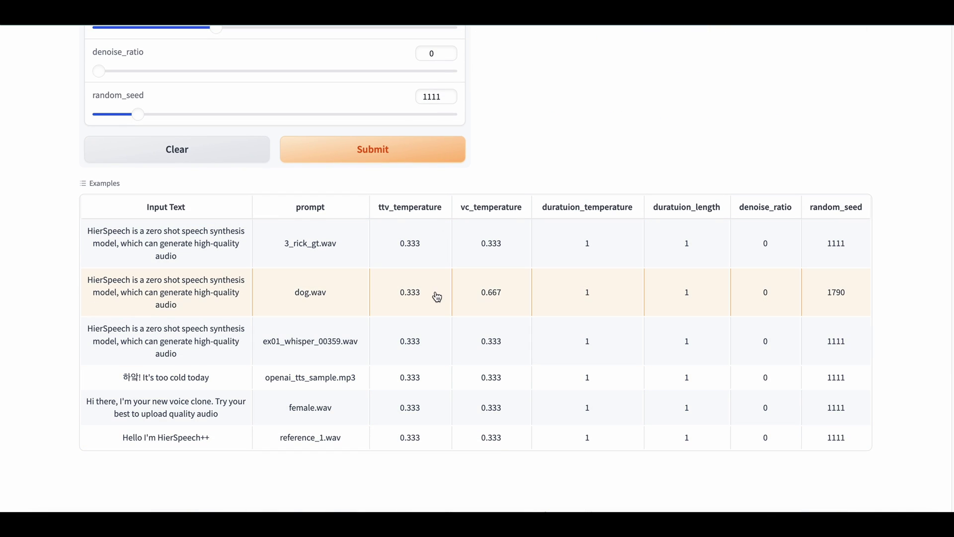
Step: Scroll back up the HierSpeech++ demo and select the whole Input Text sentence
scroll(487, 298, up, 1)
scroll(487, 297, up, 1)
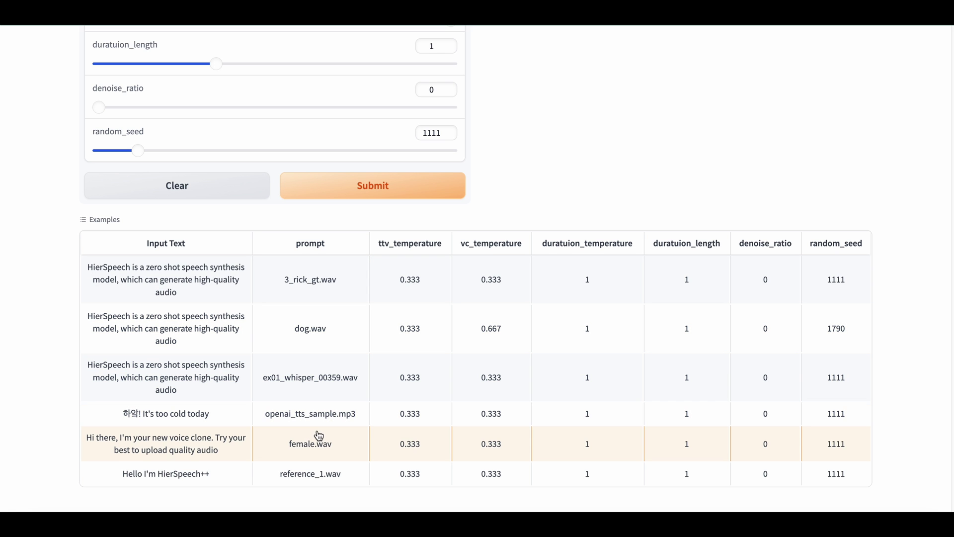
scroll(547, 195, up, 10)
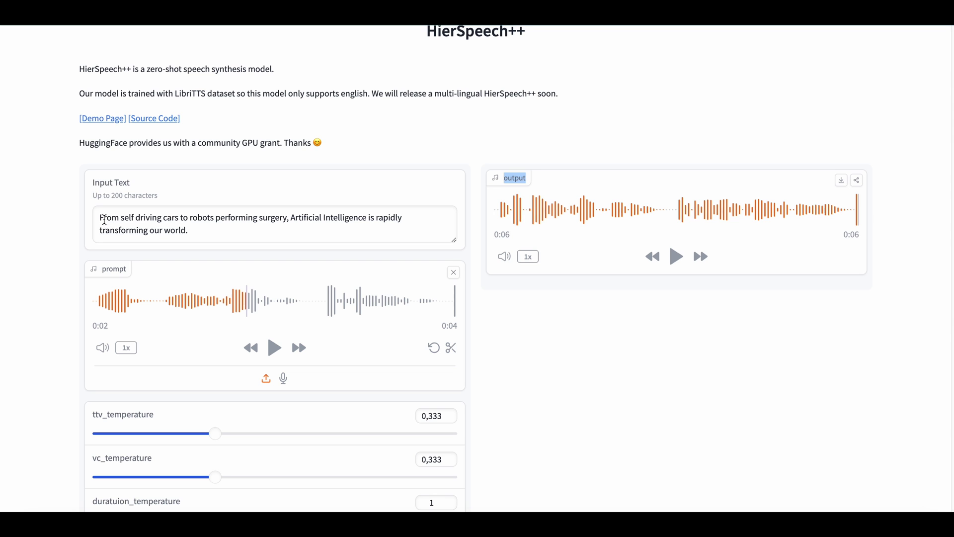
click(98, 218)
triple_click(273, 224)
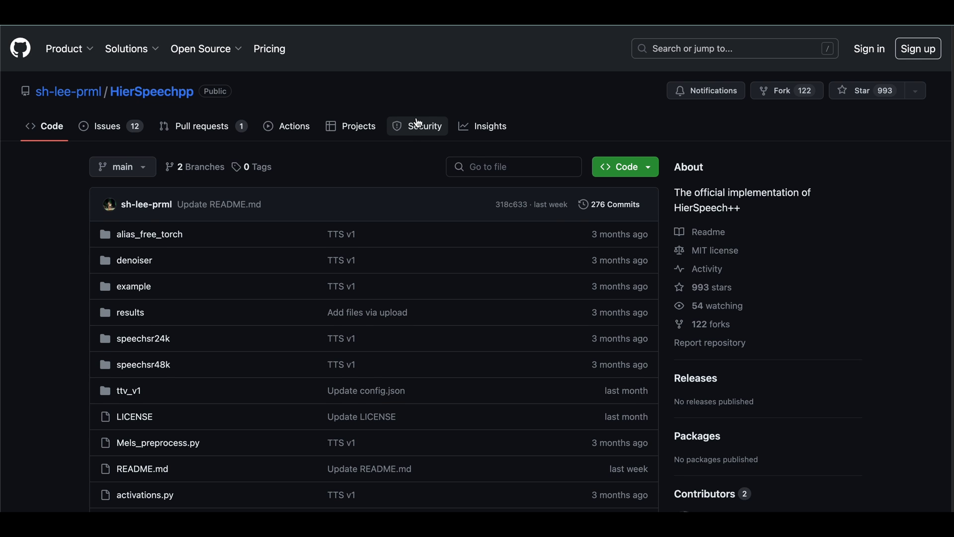
scroll(418, 122, down, 3)
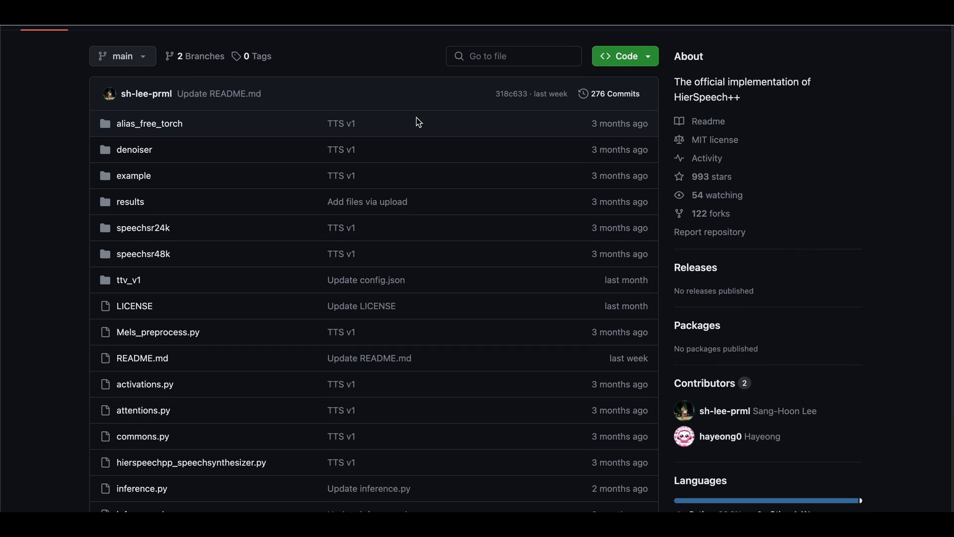
scroll(419, 123, down, 15)
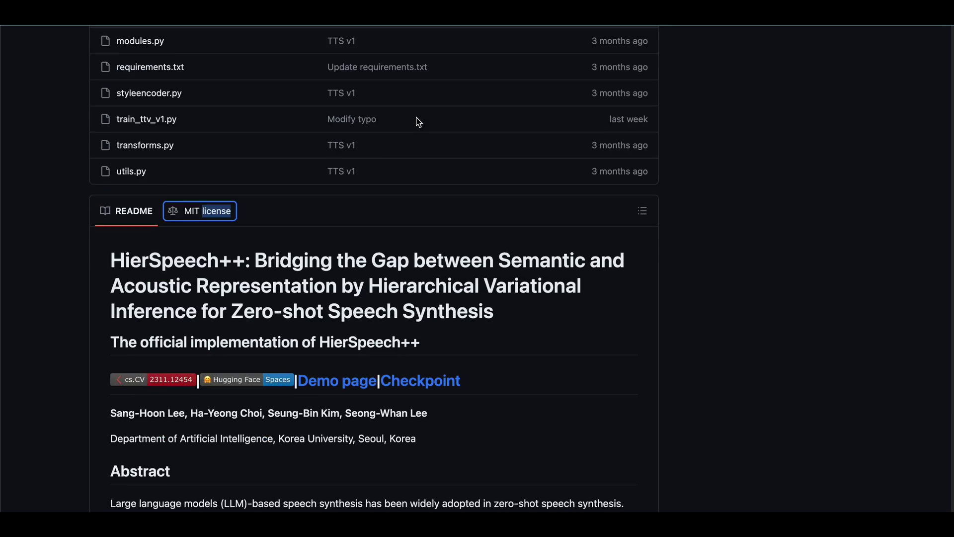
scroll(419, 123, down, 2)
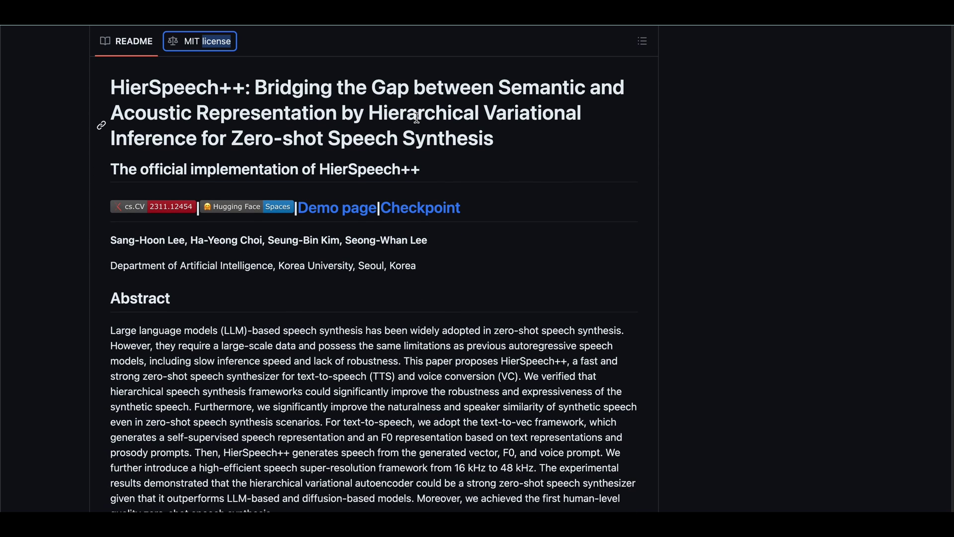